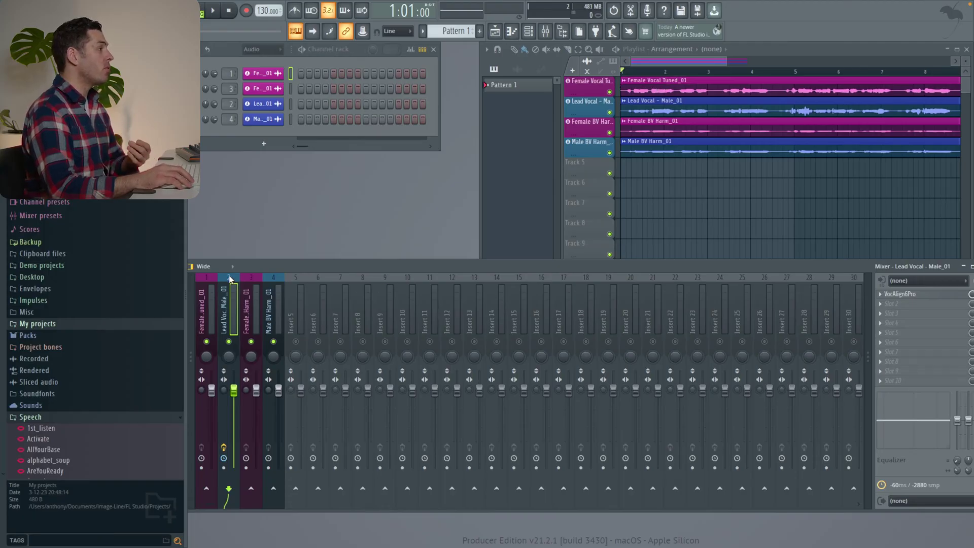
Open the VocAlign plugin on the Lead Vocal - Male mixer track and place its window clear of the four vocal tracks.
click(256, 279)
click(272, 279)
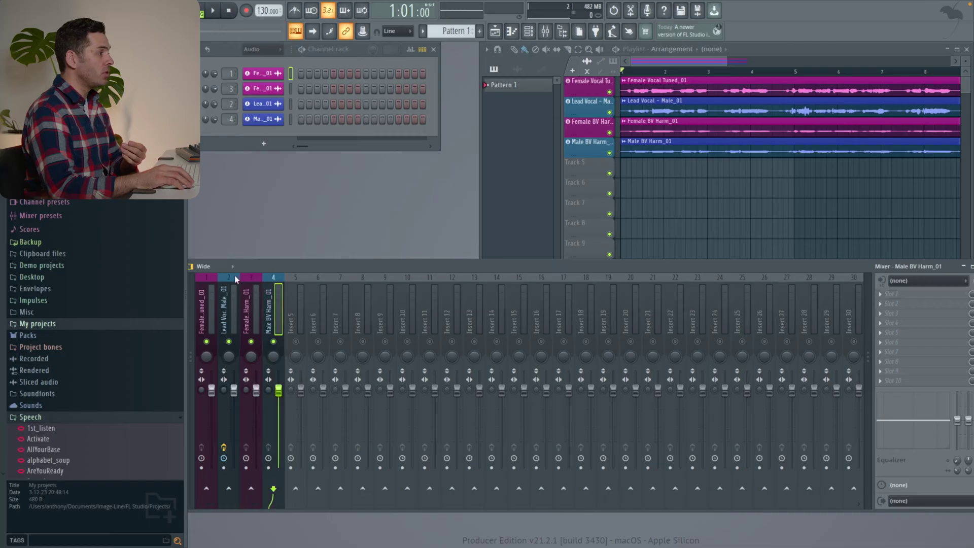
click(226, 279)
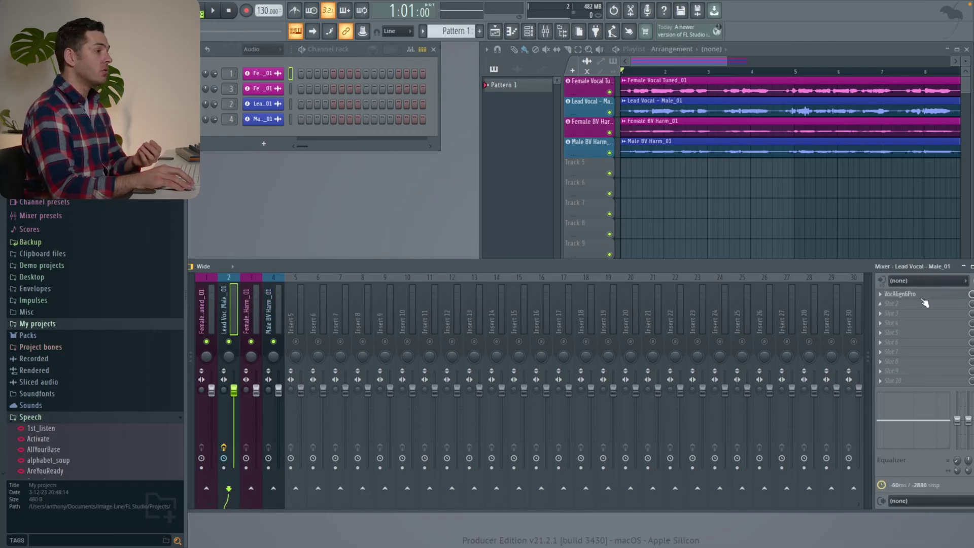
click(890, 294)
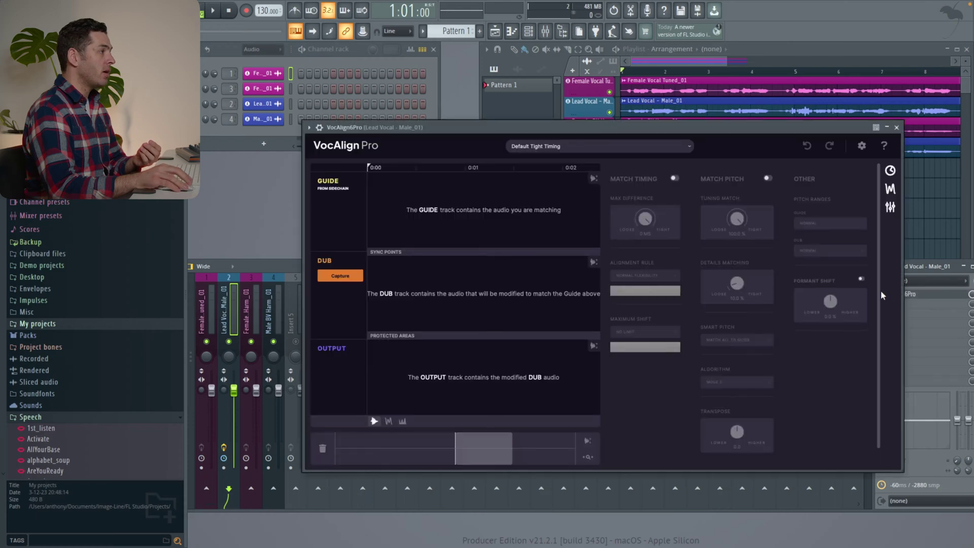
drag(444, 135, 426, 118)
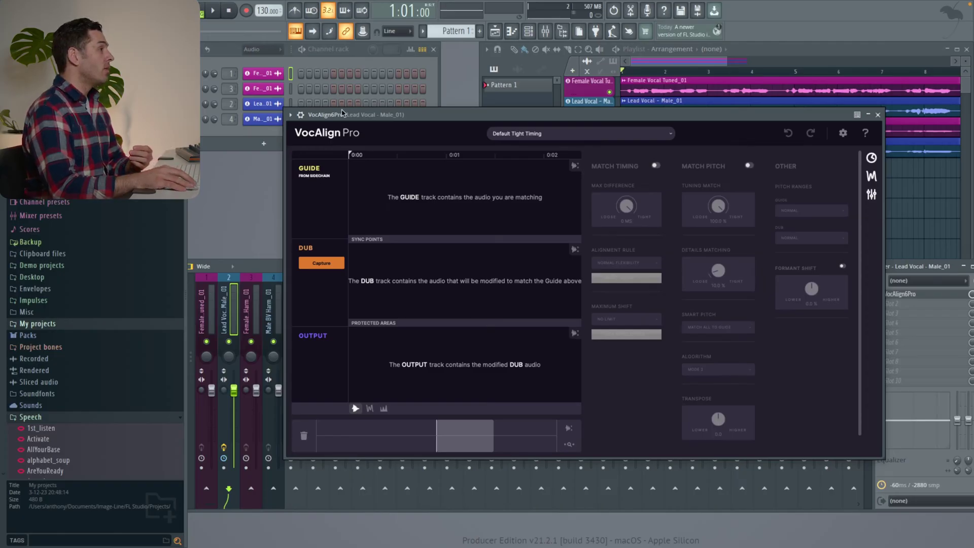
drag(342, 111, 394, 115)
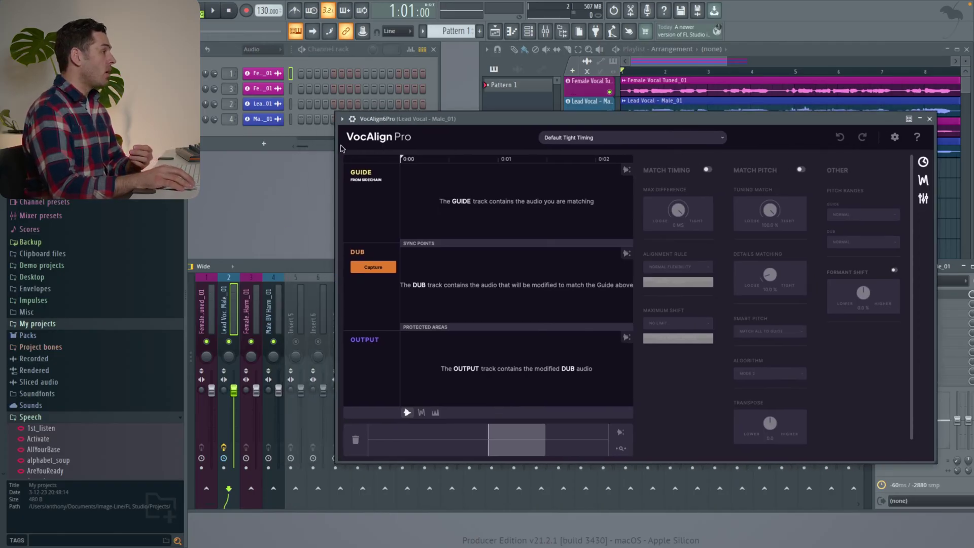
Sidechain mixer track 1, the tuned female vocal, to the Lead Vocal - Male, Female BV Harm and Male BV Harm tracks.
click(204, 277)
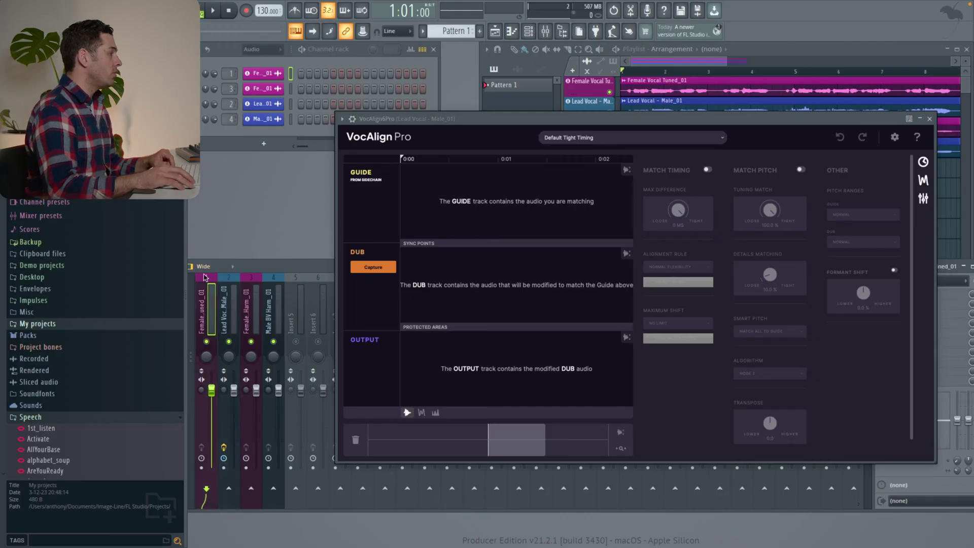
right_click(229, 487)
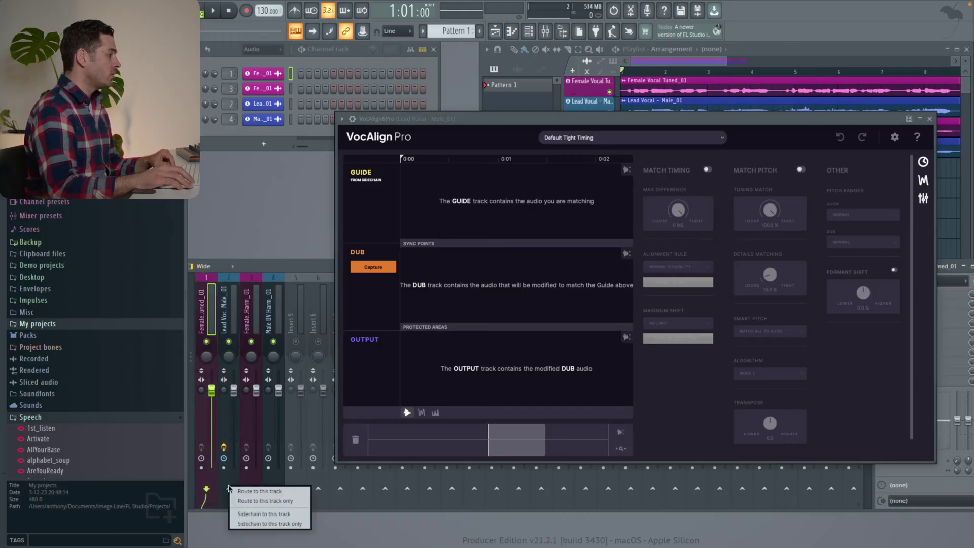
click(268, 515)
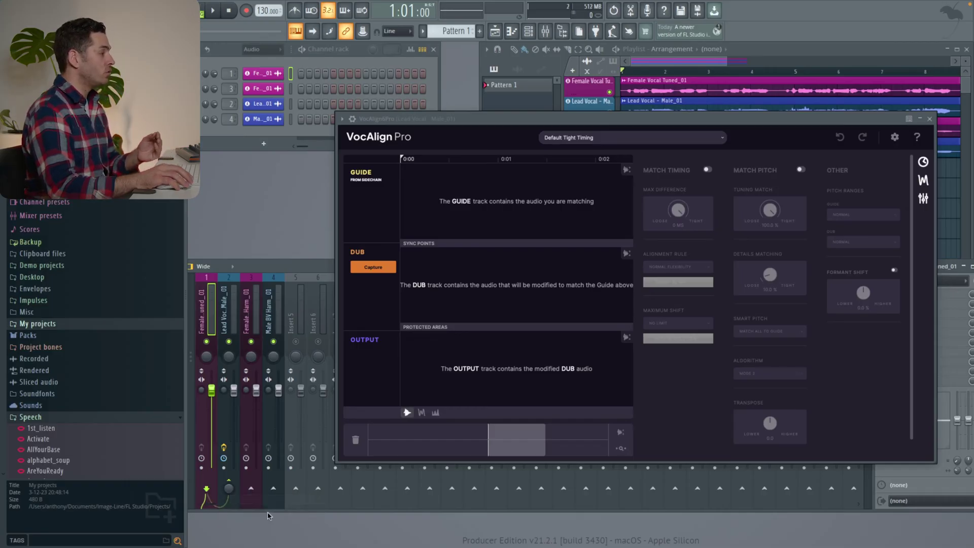
right_click(250, 488)
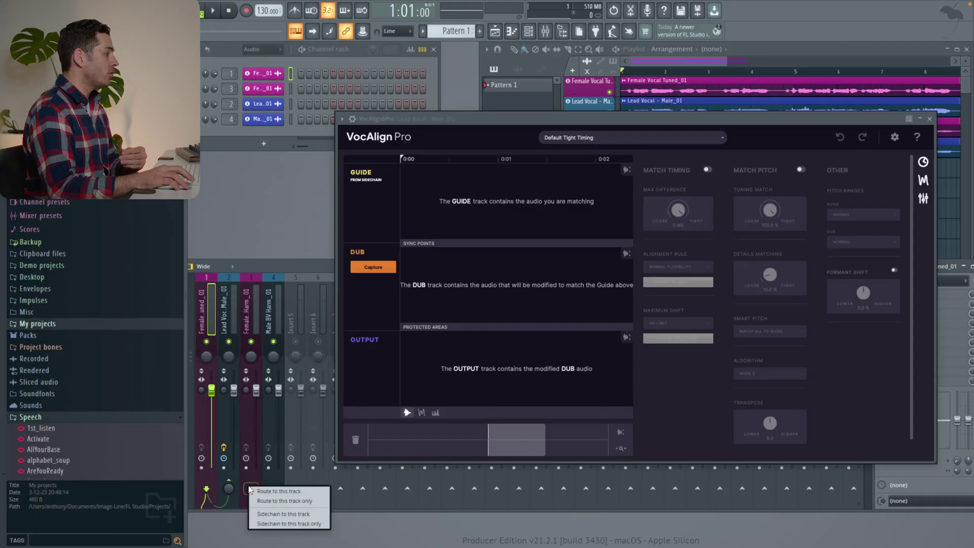
click(270, 513)
right_click(273, 488)
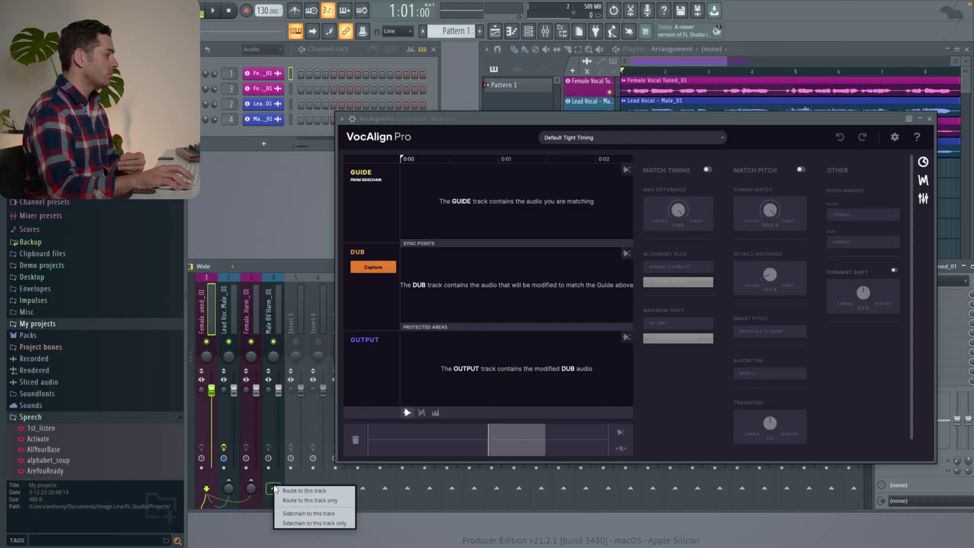
click(290, 513)
In the processing settings of the Lead Vocal - Male track's VocAlign, enable Mono Aux In and set its input to 1.
click(229, 278)
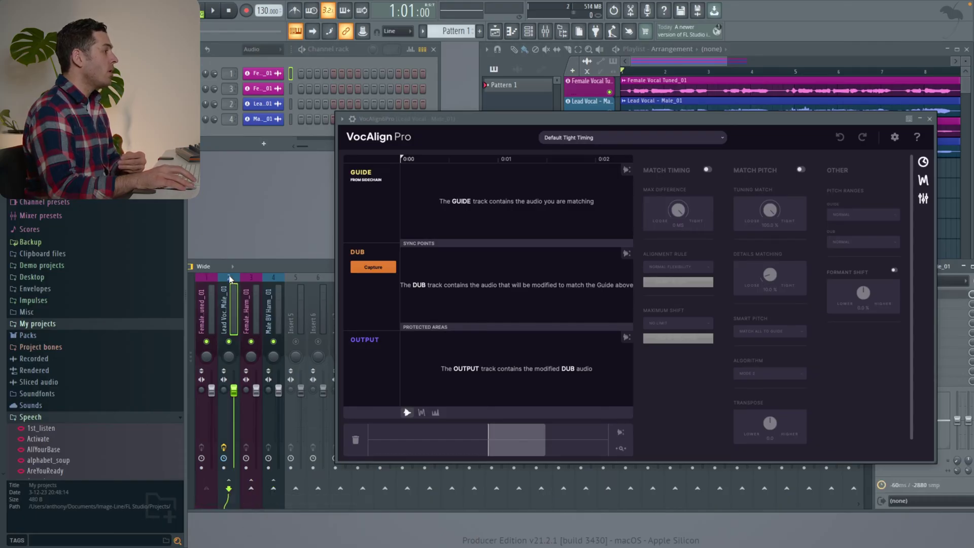
click(484, 120)
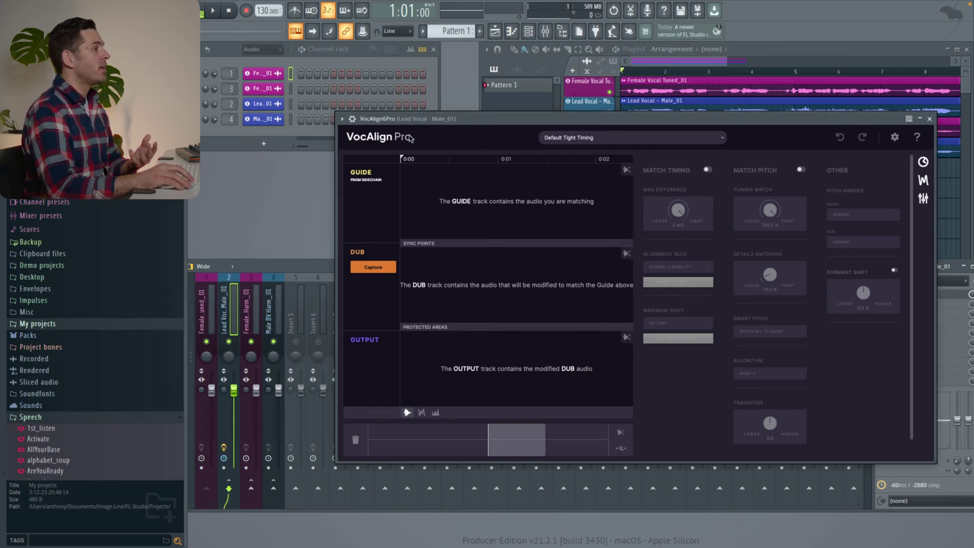
click(357, 122)
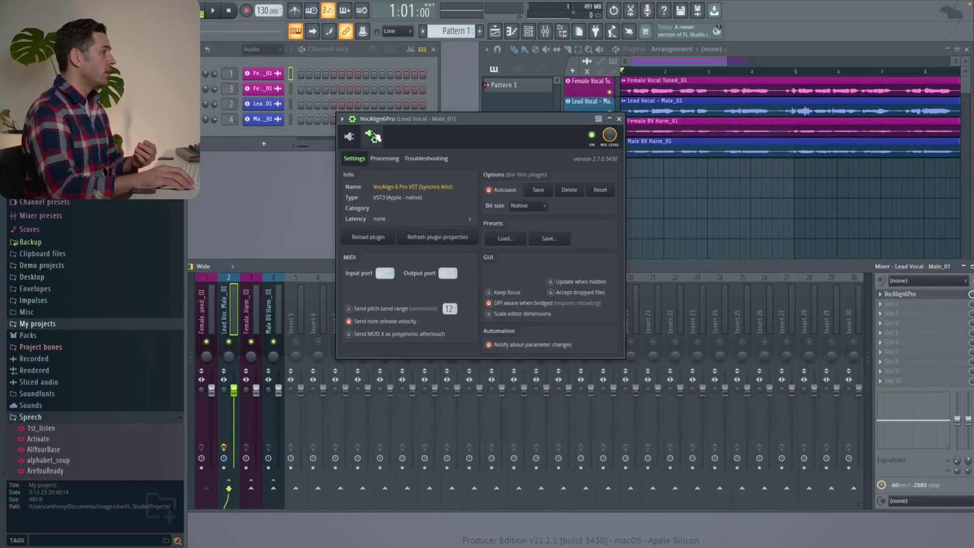
click(385, 159)
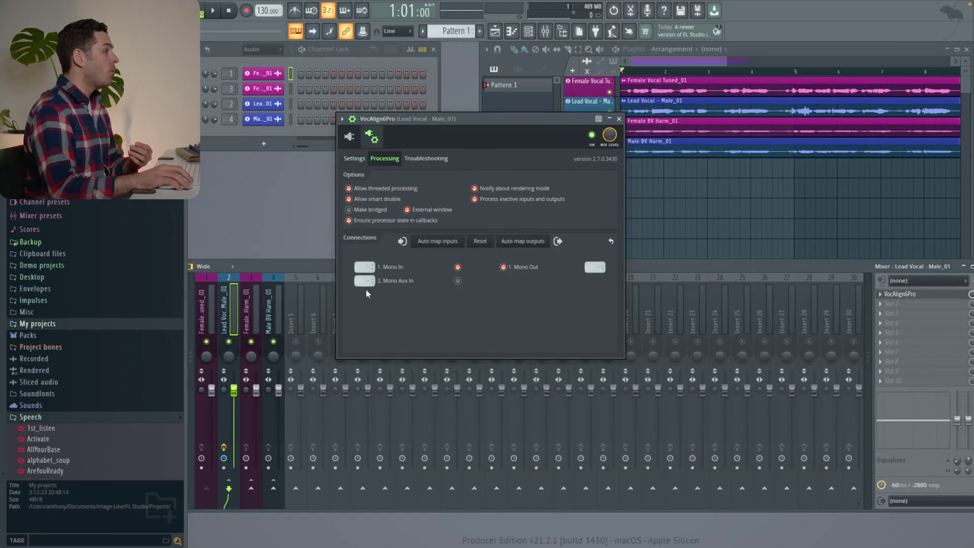
click(368, 280)
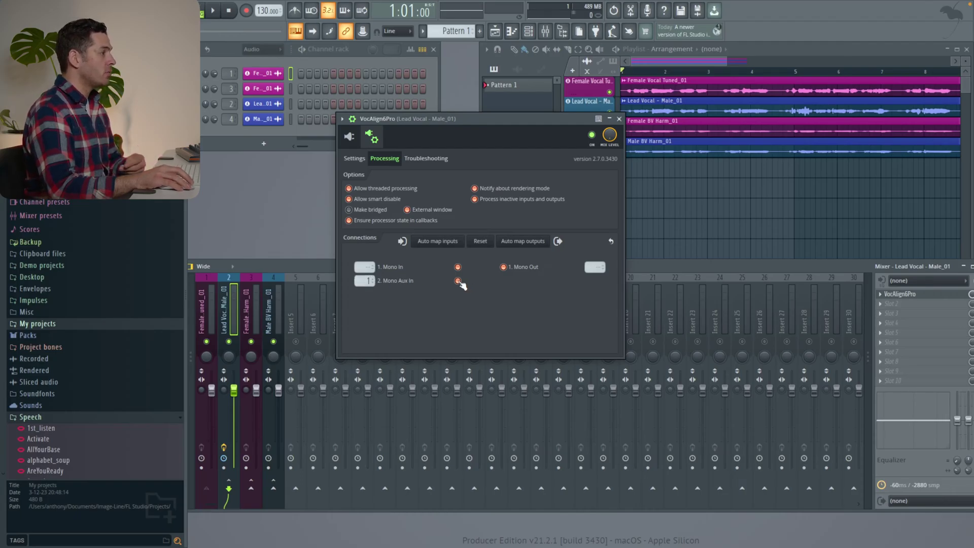
click(619, 118)
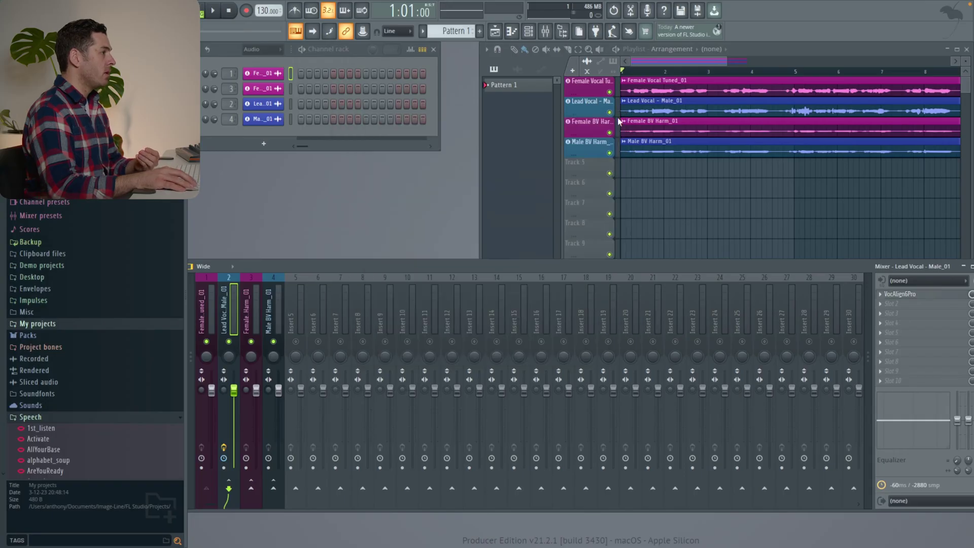
Copy the configured VocAlign plugin from the Lead Vocal - Male track to the Female BV Harm and Male BV Harm tracks.
click(883, 295)
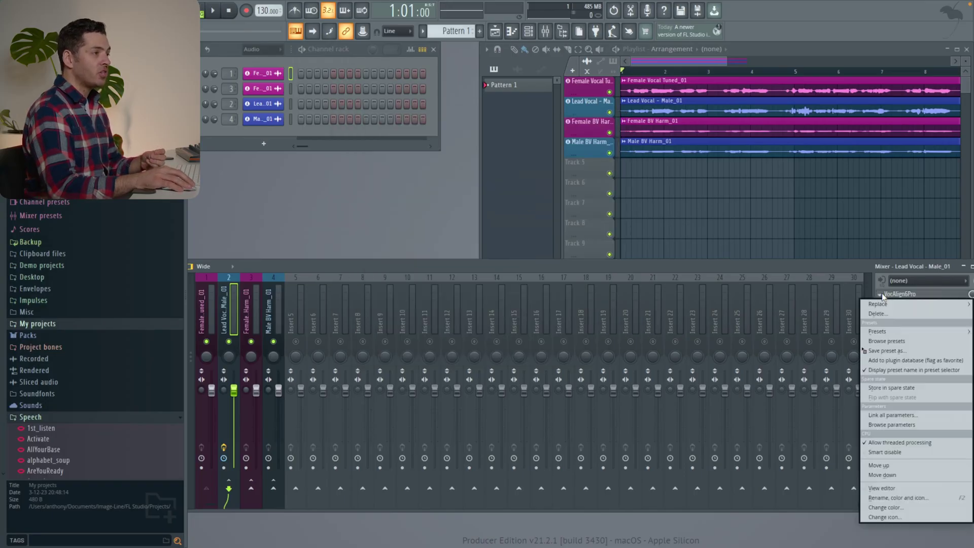
click(888, 350)
drag(346, 312, 249, 304)
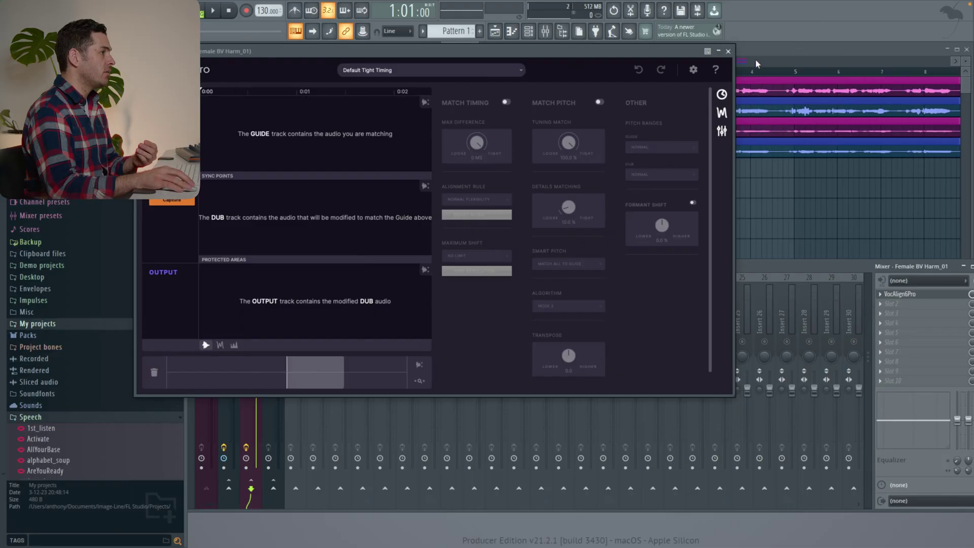
click(728, 51)
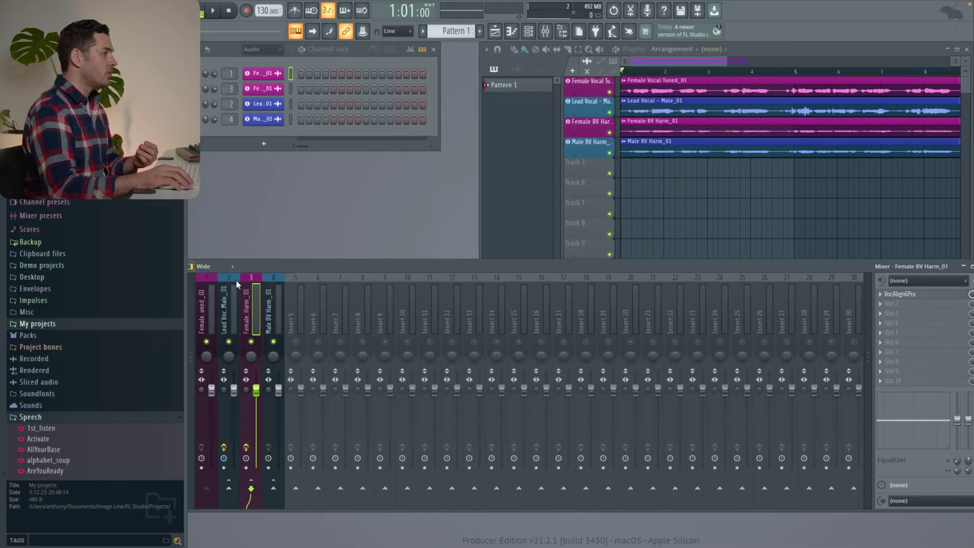
right_click(887, 295)
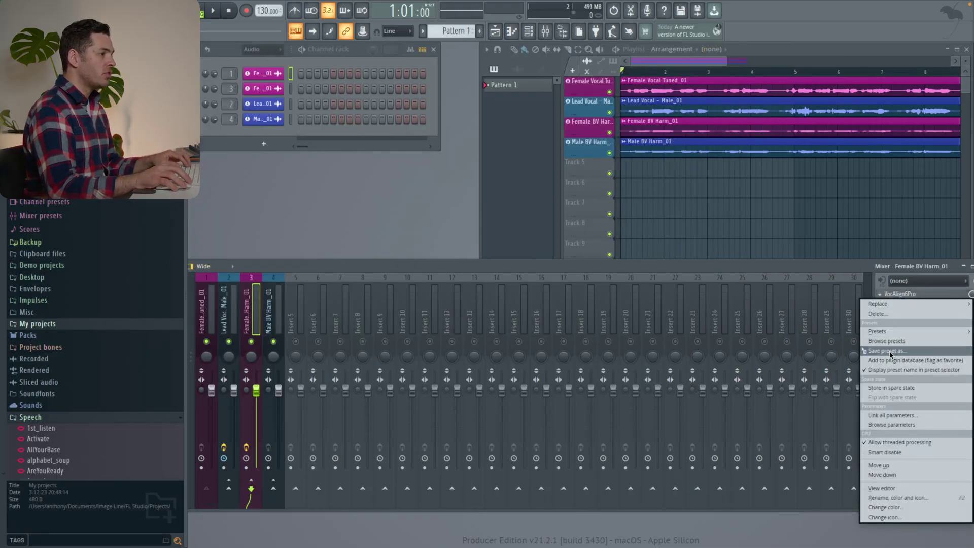
drag(885, 351, 265, 311)
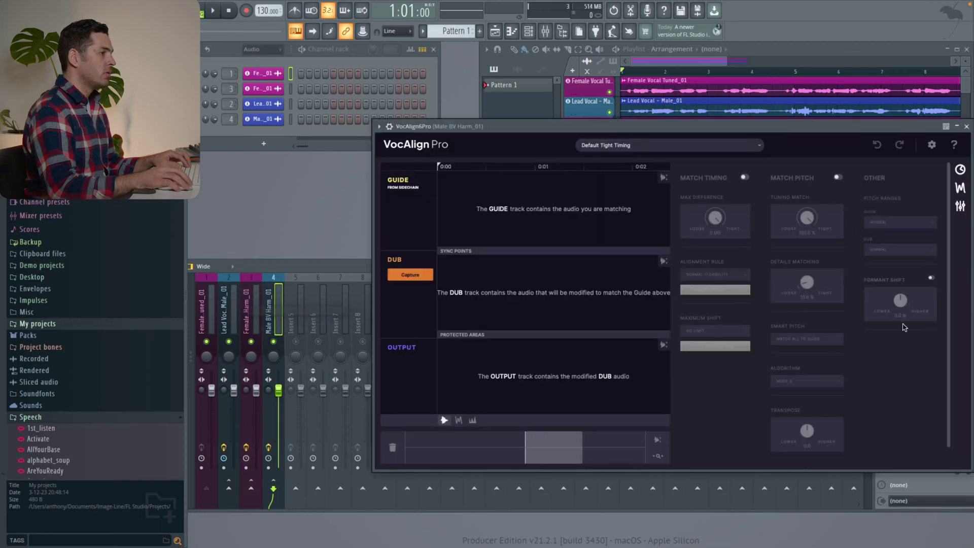
Check the Mono Aux In connection in the processing settings of the Male BV Harm track's VocAlign.
click(389, 127)
click(408, 144)
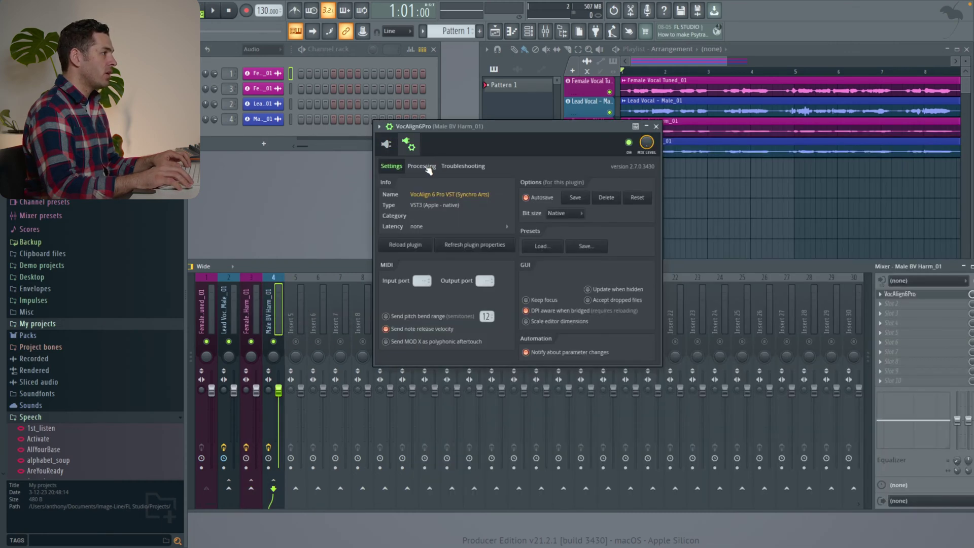
click(422, 166)
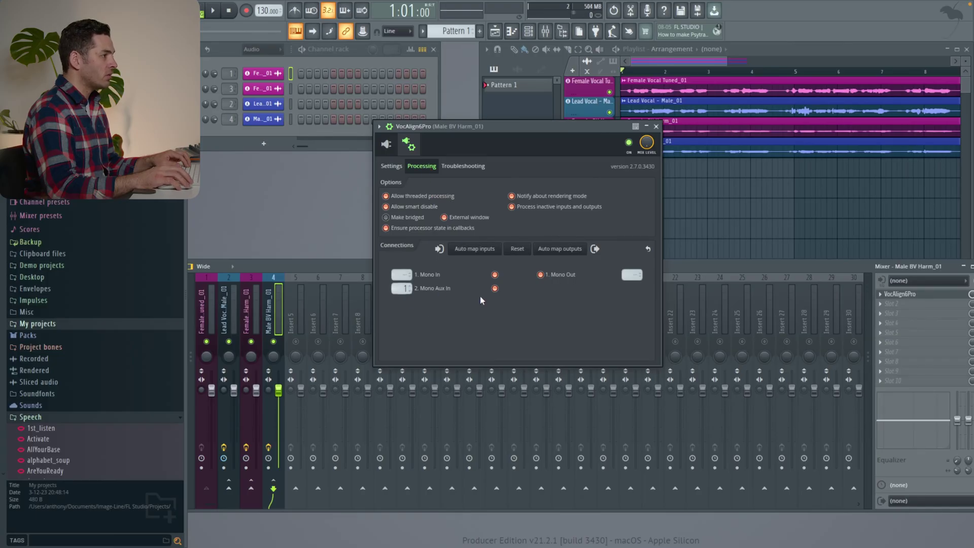
Show the VocAlign editor of the Lead Vocal - Male track and capture the guide and dub audio from the start of the song.
click(233, 284)
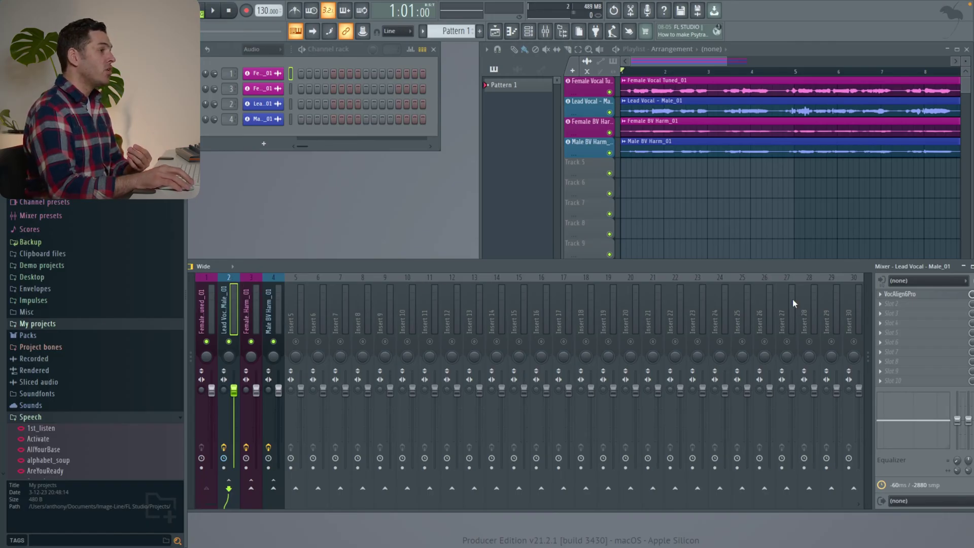
click(901, 294)
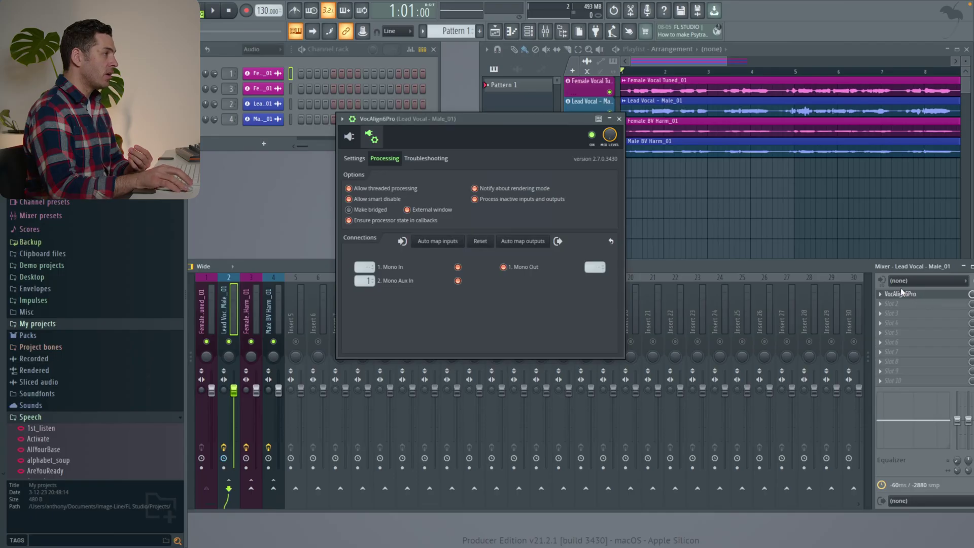
click(349, 136)
drag(445, 118, 403, 116)
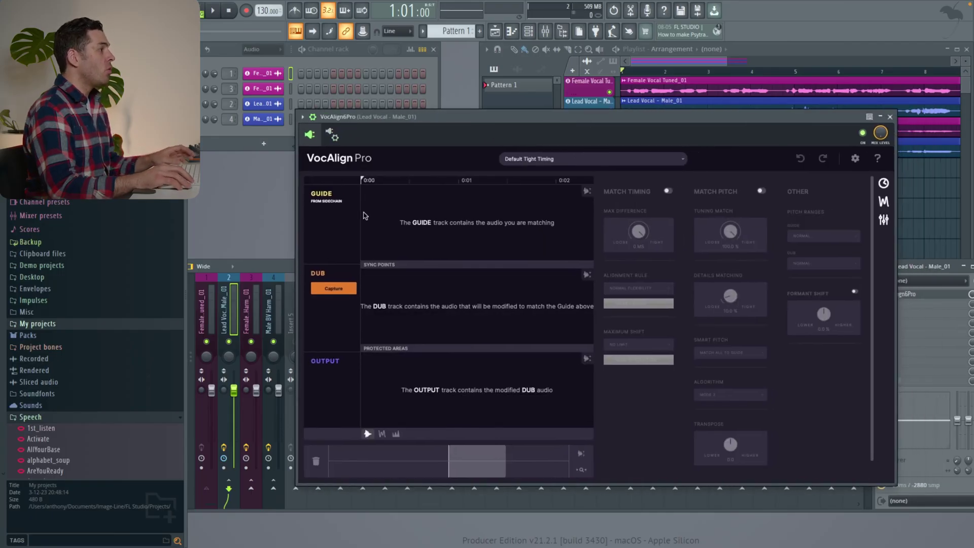
click(338, 291)
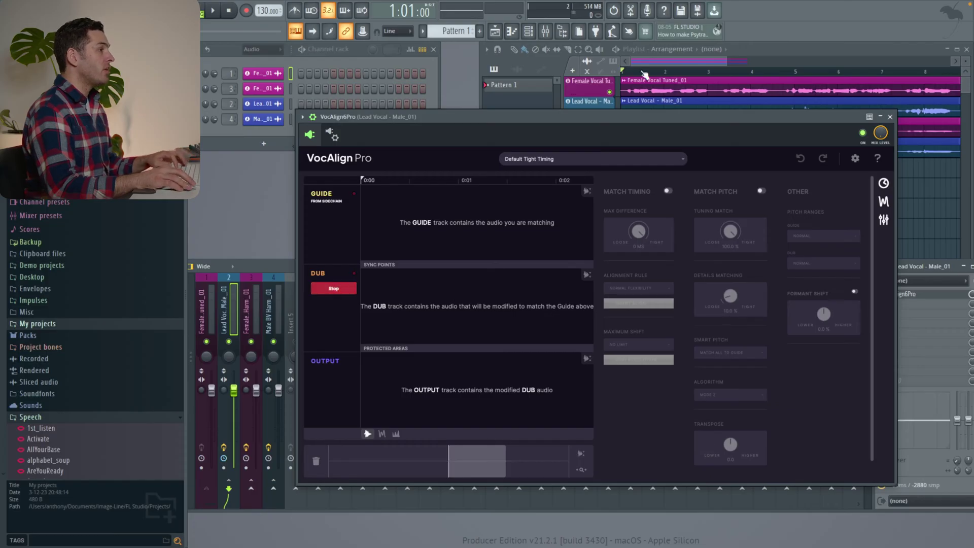
click(624, 72)
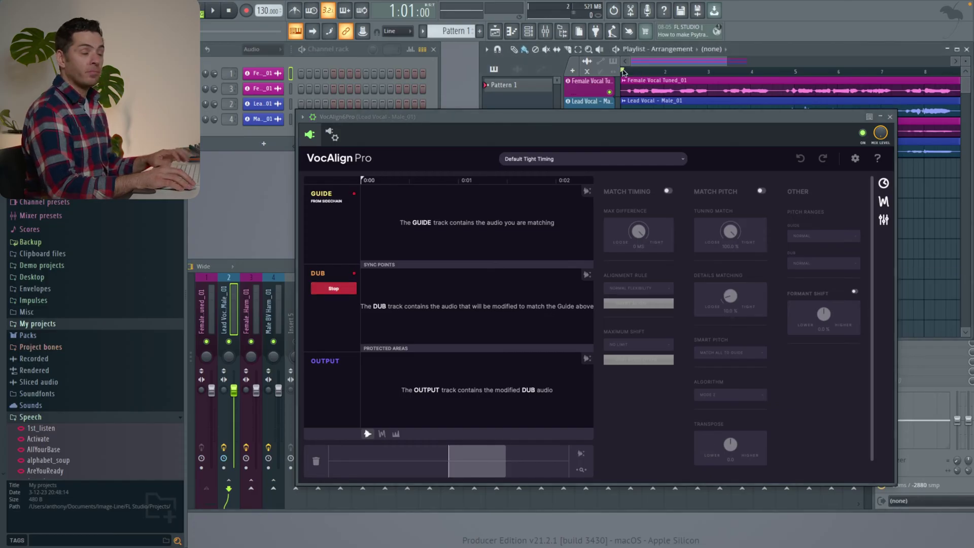
key(space)
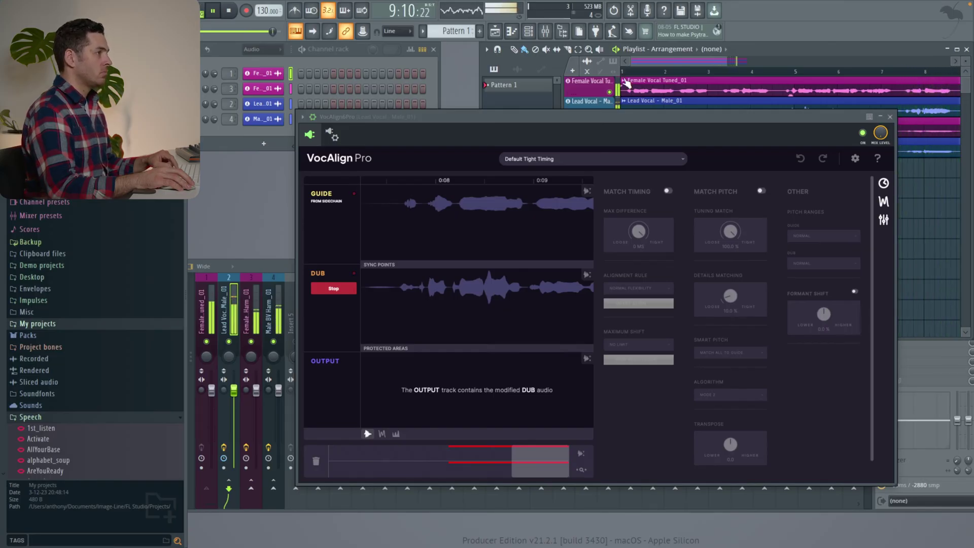
key(space)
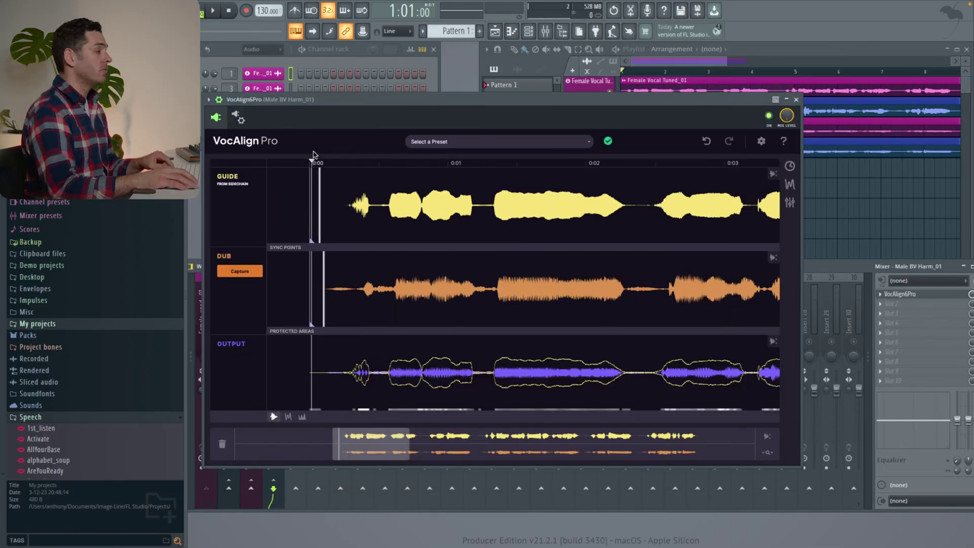
Listen to the aligned vocals from the start of the song with the Male BV Harm track's VocAlign open.
key(space)
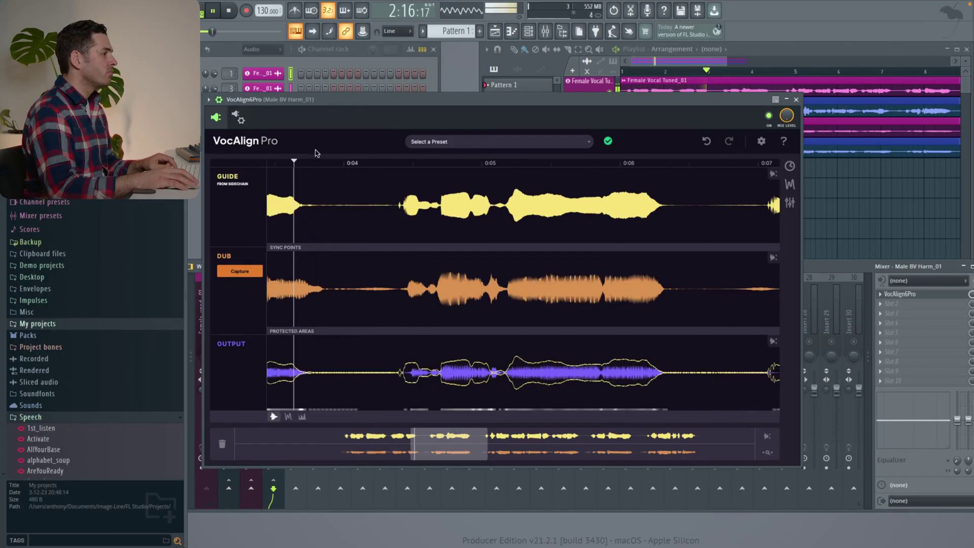
key(space)
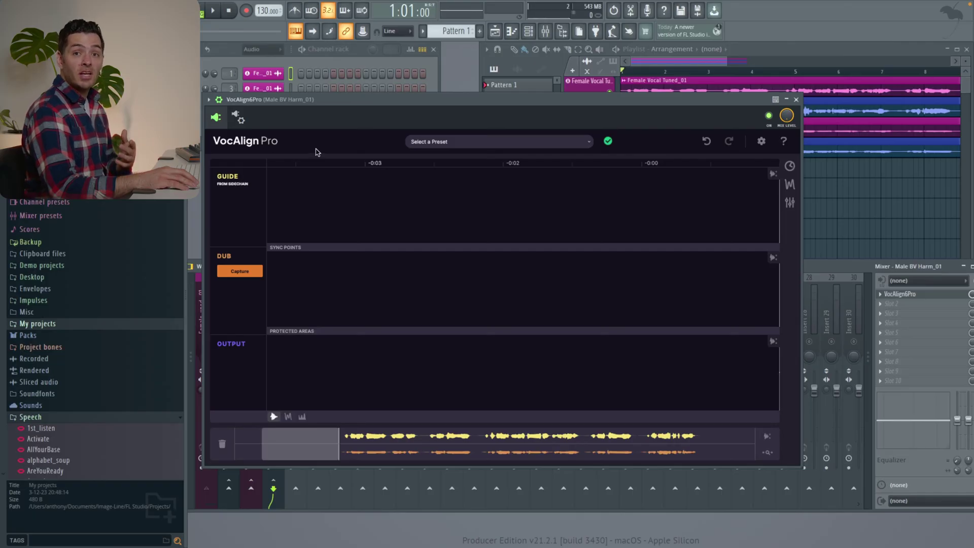
Focus the VocAlign waveform view on the first two seconds and adjust the vertical zoom of the guide waveform.
drag(312, 445, 389, 449)
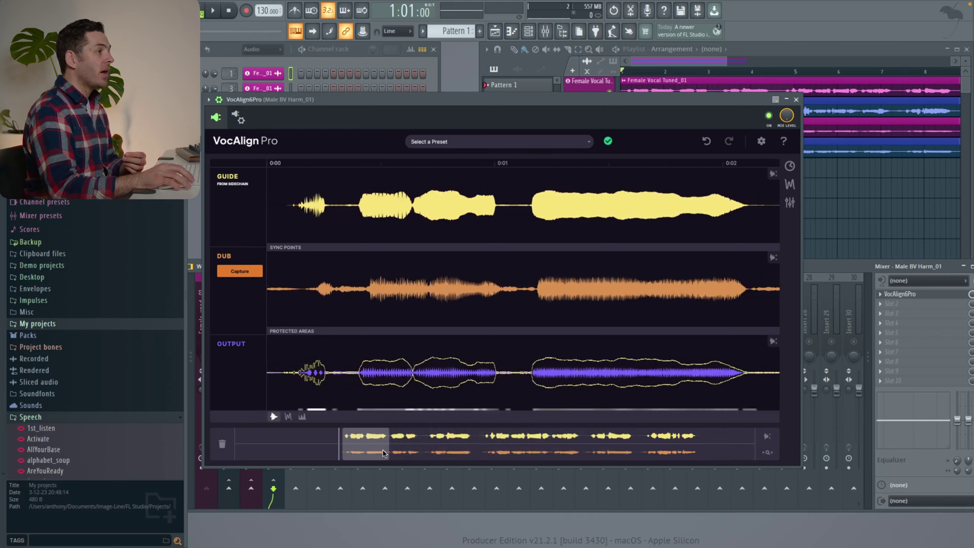
click(774, 175)
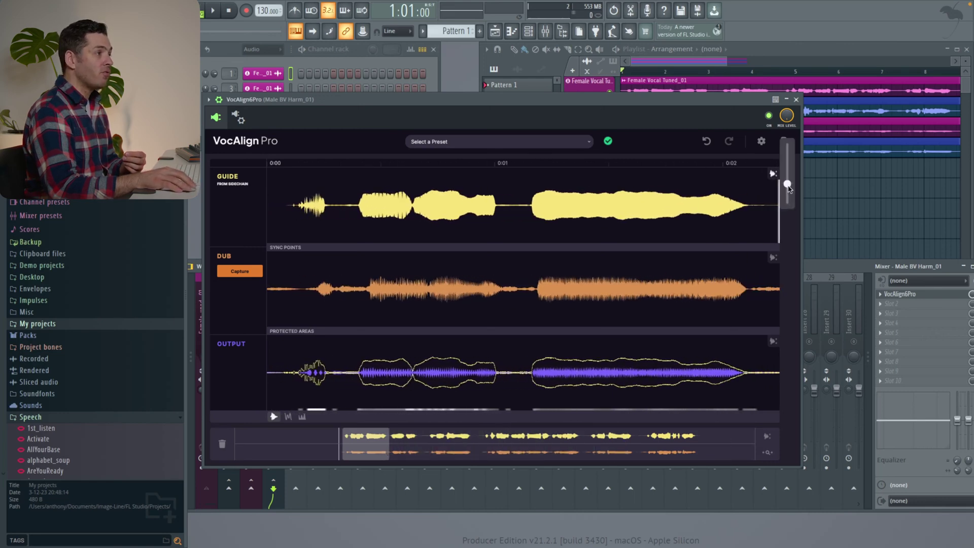
mouse_move(788, 187)
mouse_down()
mouse_move(787, 170)
mouse_move(791, 188)
mouse_up()
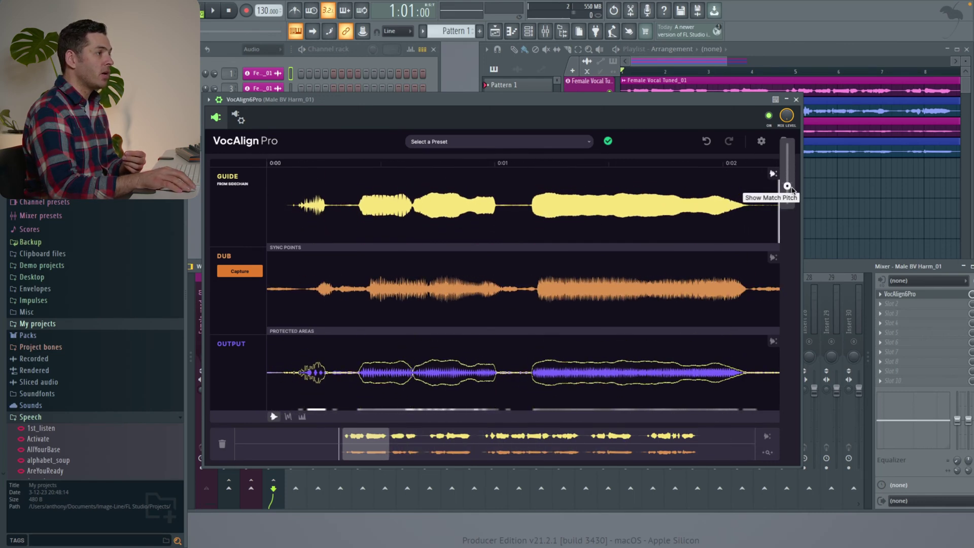
Adjust the dub waveform's vertical zoom and view the Match Timing and Match Pitch controls.
click(773, 257)
drag(787, 257, 787, 261)
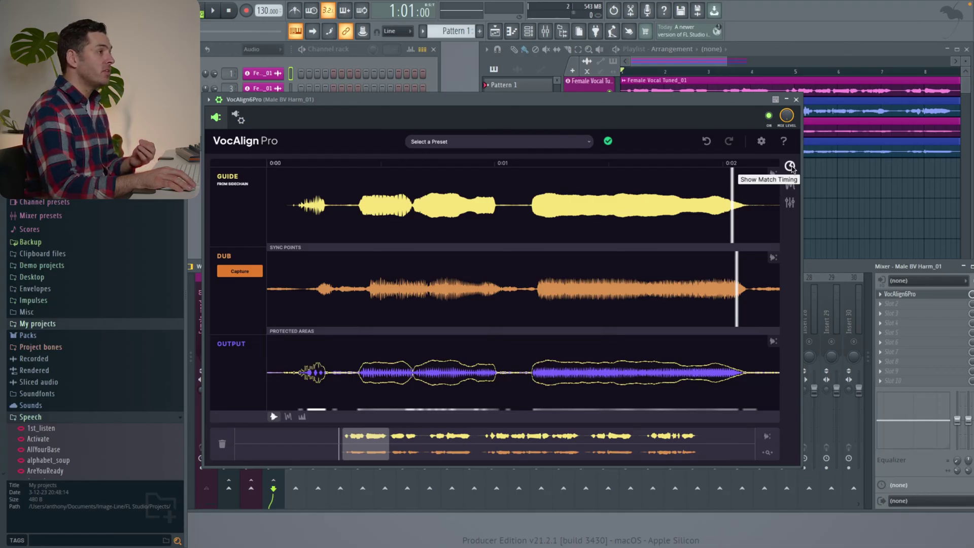
click(790, 167)
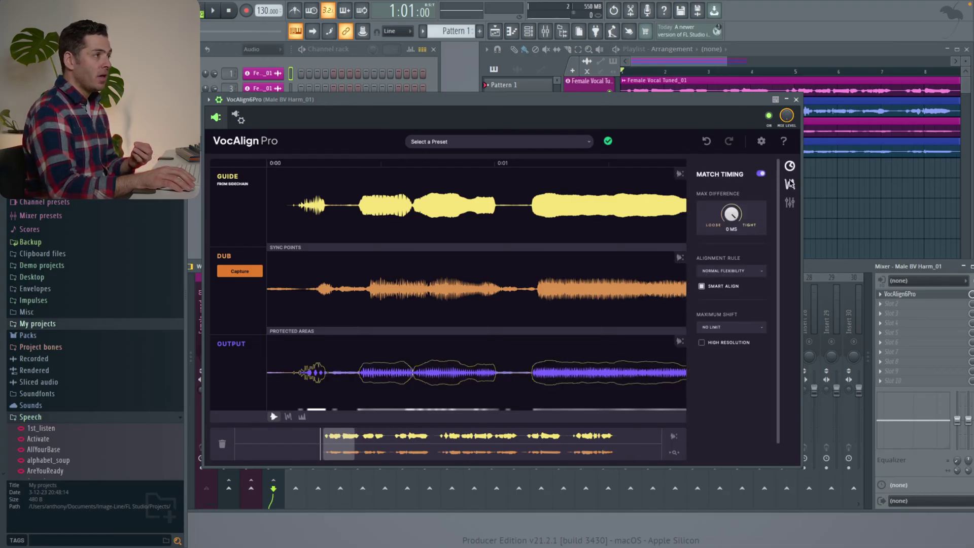
click(789, 184)
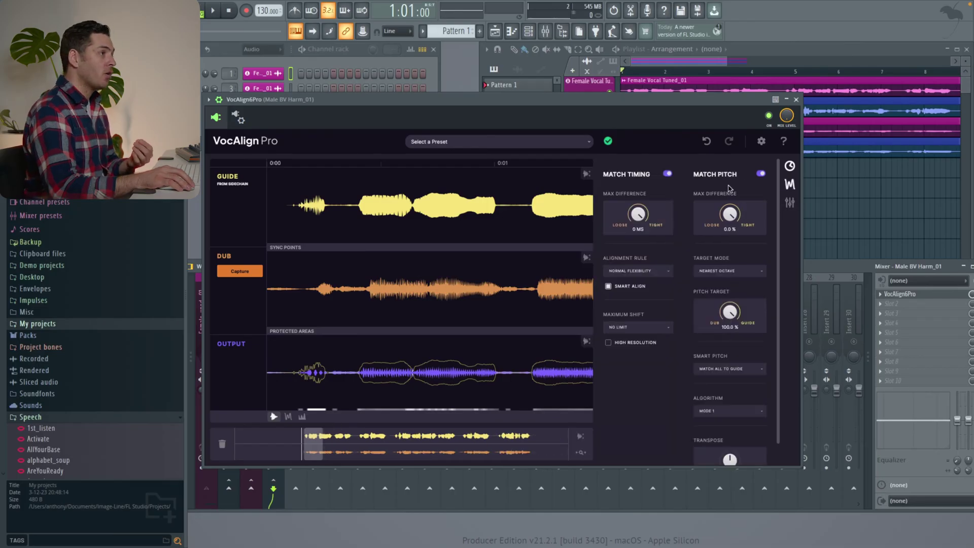
click(793, 202)
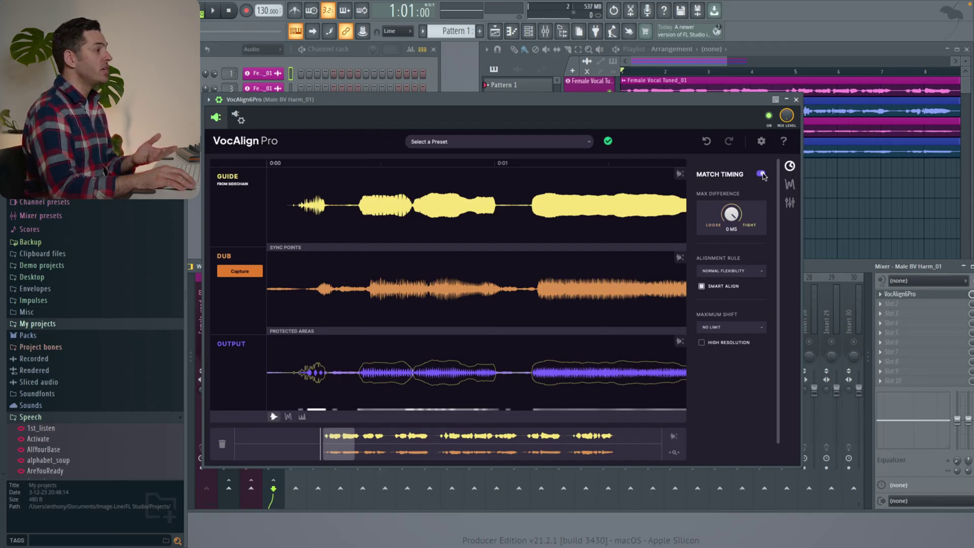
Compare the Male BV Harm vocal from the start of the song with Match Timing off and on, leaving it on.
click(761, 174)
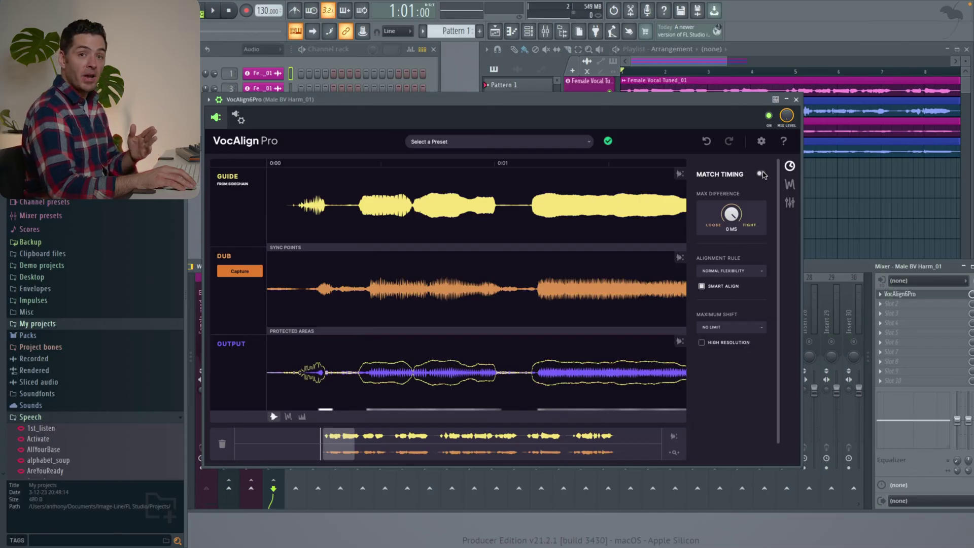
click(761, 174)
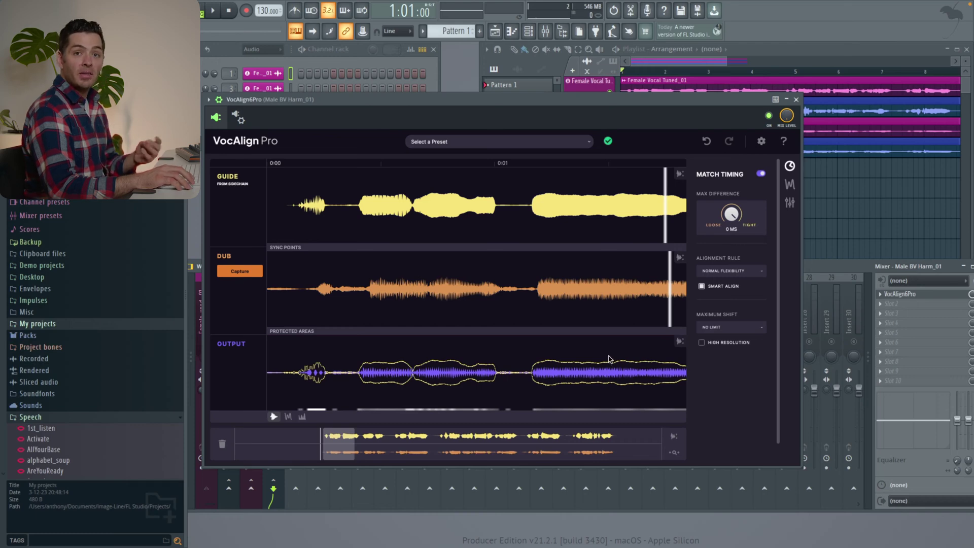
click(760, 174)
key(space)
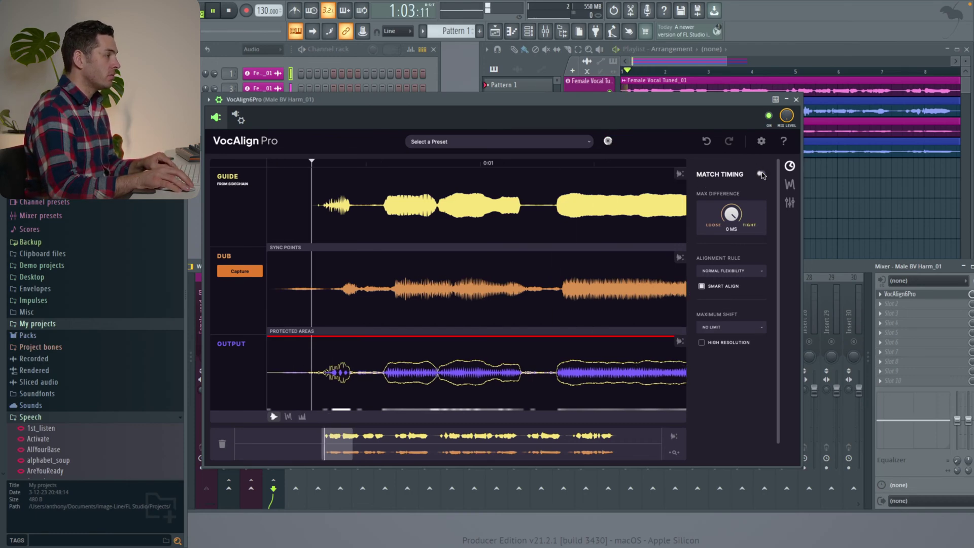
key(space)
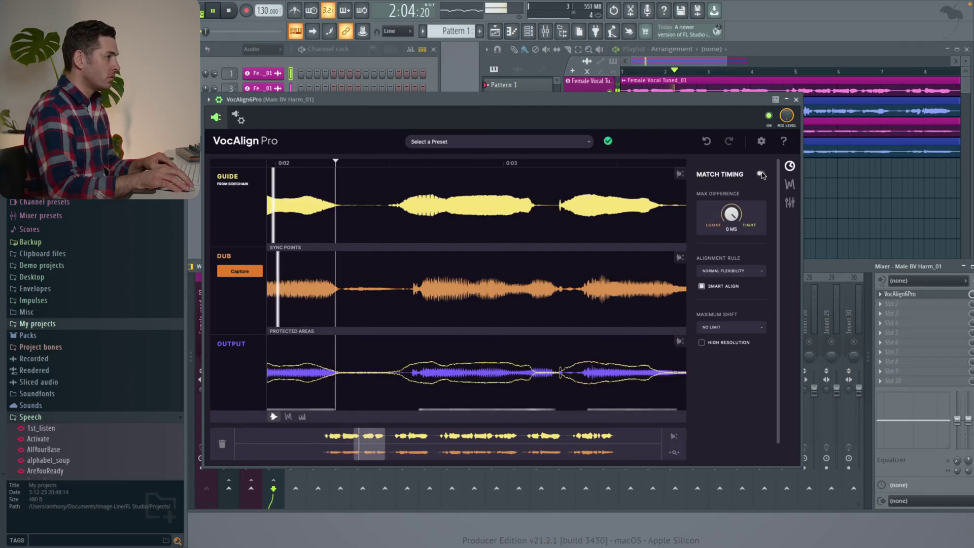
click(761, 174)
key(space)
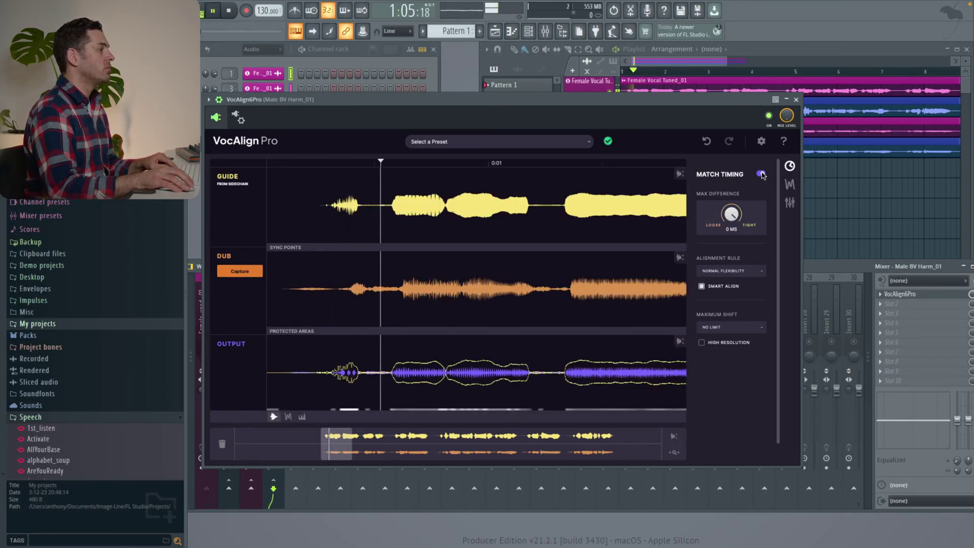
key(space)
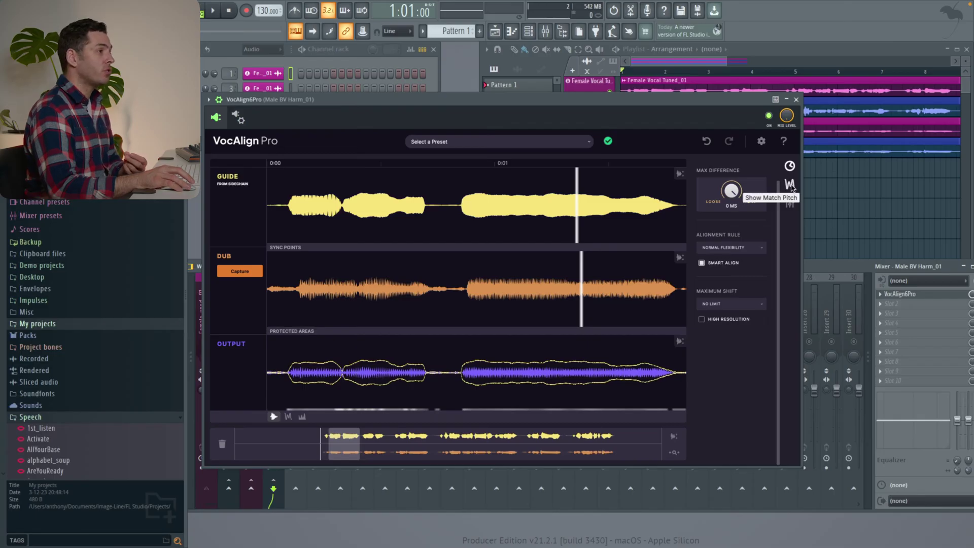
Show the Match Pitch controls and pitch traces, and try a pitch Max Difference of 11.6% before resetting it to its default.
click(791, 186)
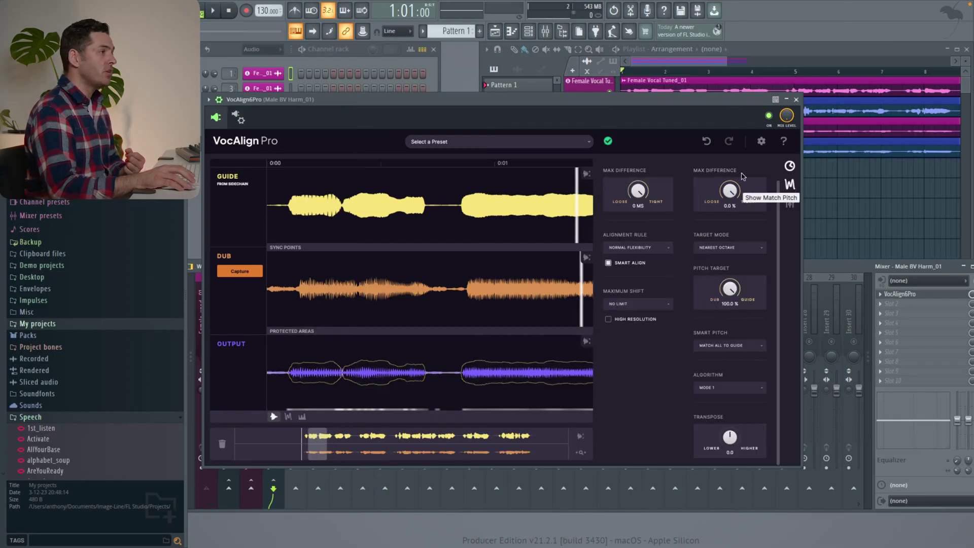
click(287, 416)
scroll(402, 315, down, 3)
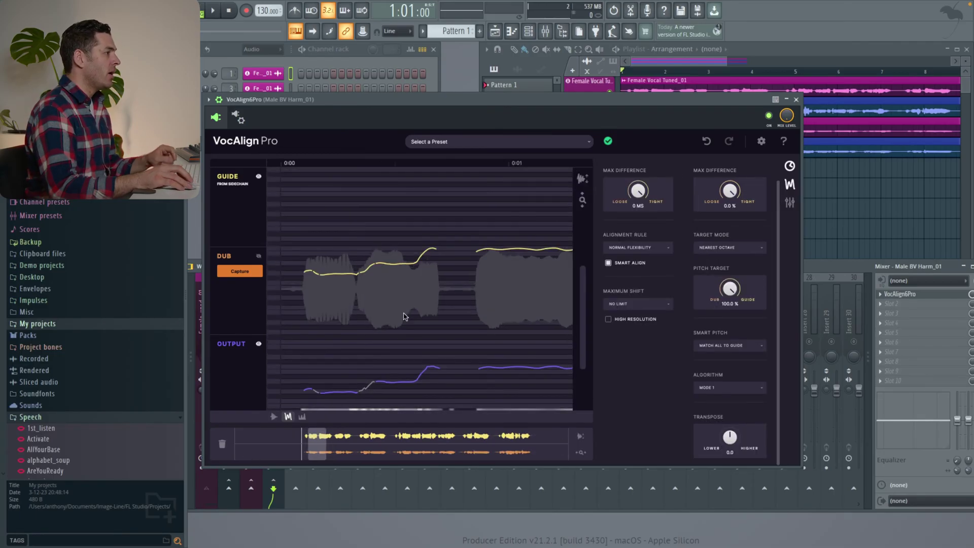
scroll(363, 257, down, 2)
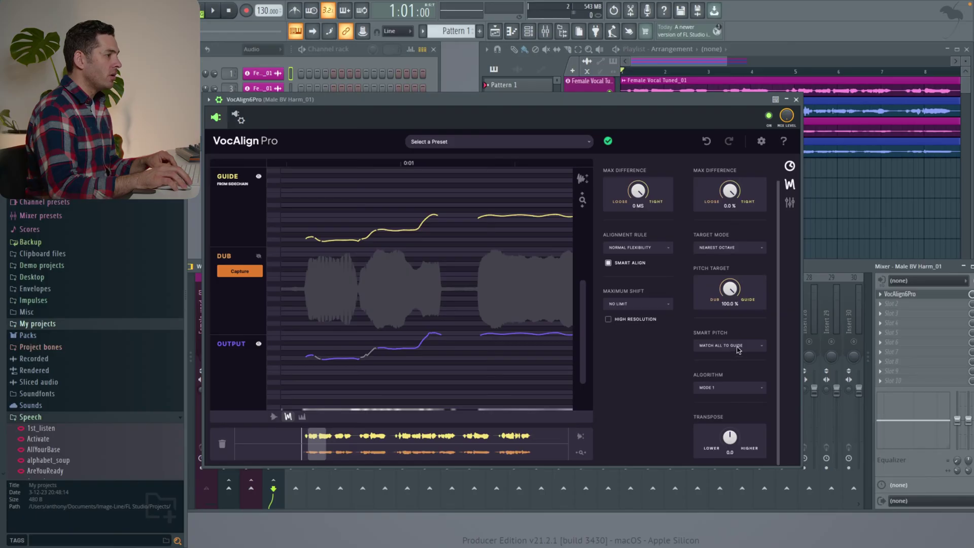
drag(733, 195, 723, 258)
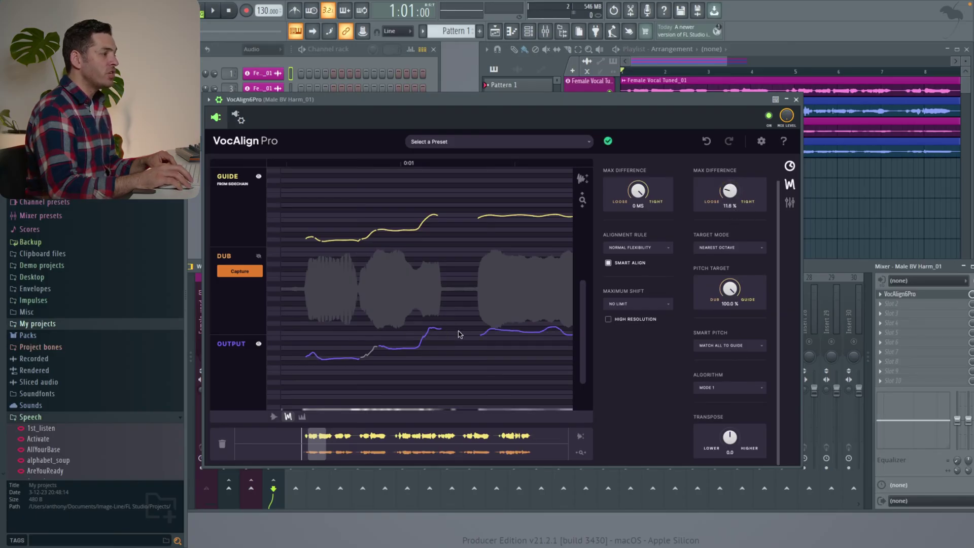
double_click(730, 192)
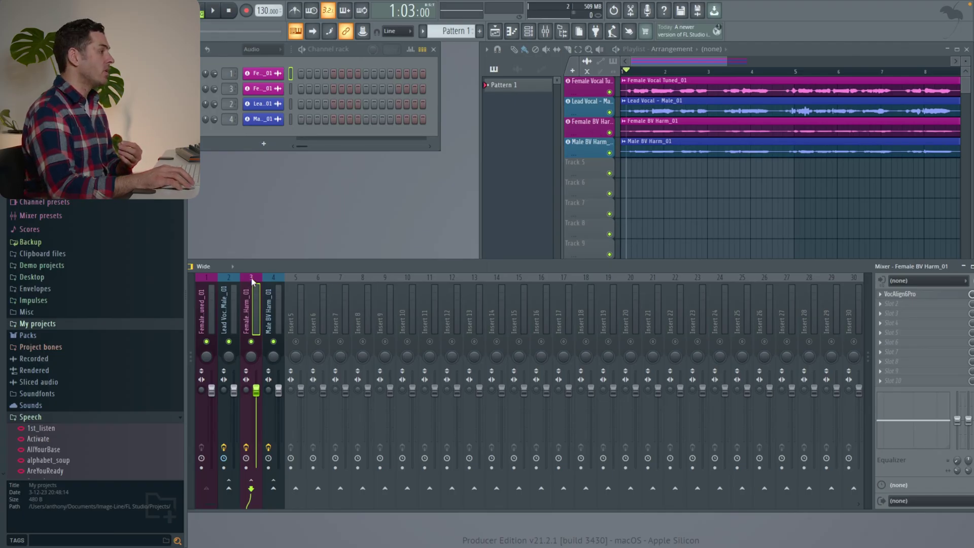
Apply the Slightly Loose- Timing + Pitch Match Unison+ Tune Harmony preset to Female BV Harm's VocAlign and set the pitch Max Difference to 0.0%.
click(908, 294)
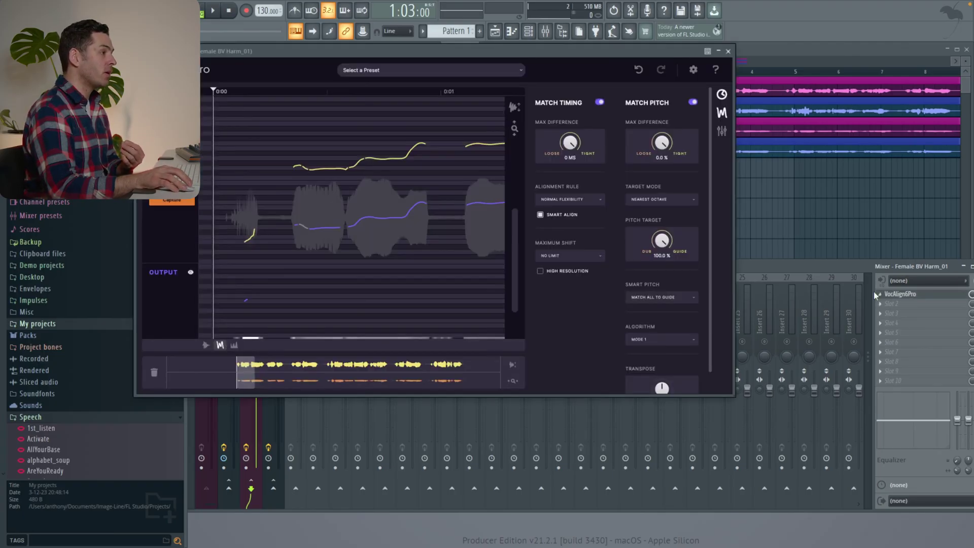
click(402, 72)
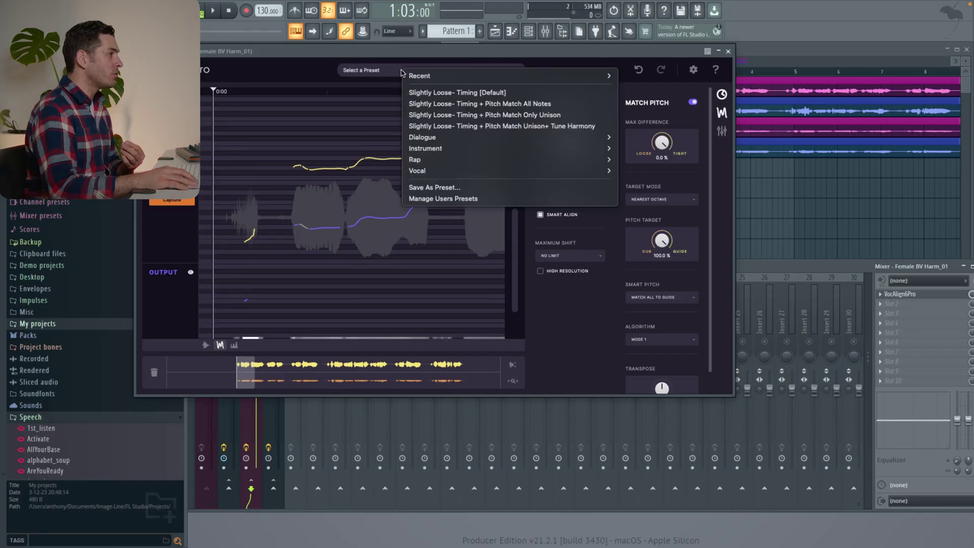
click(473, 126)
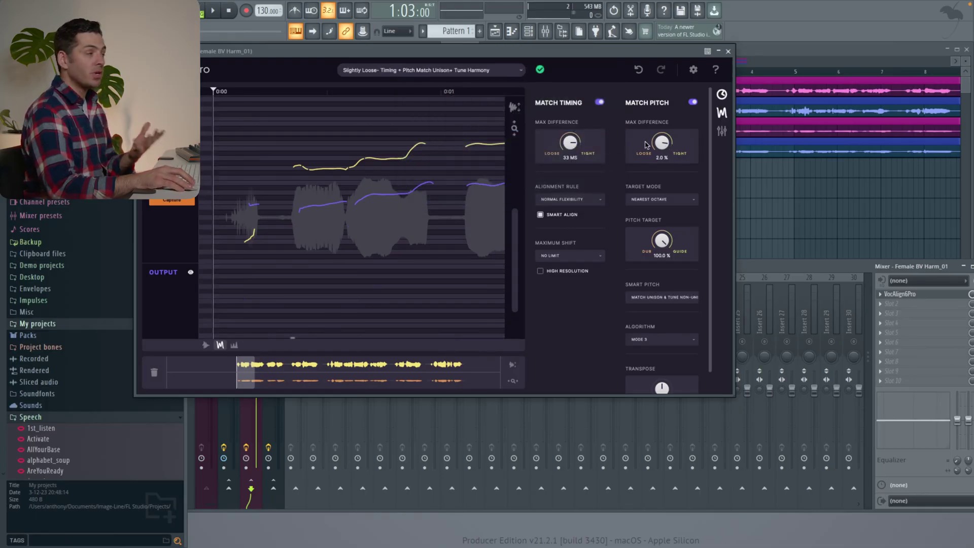
drag(641, 147, 665, 152)
Compare the Female BV Harm vocal with Match Pitch on and off, leaving it on.
key(space)
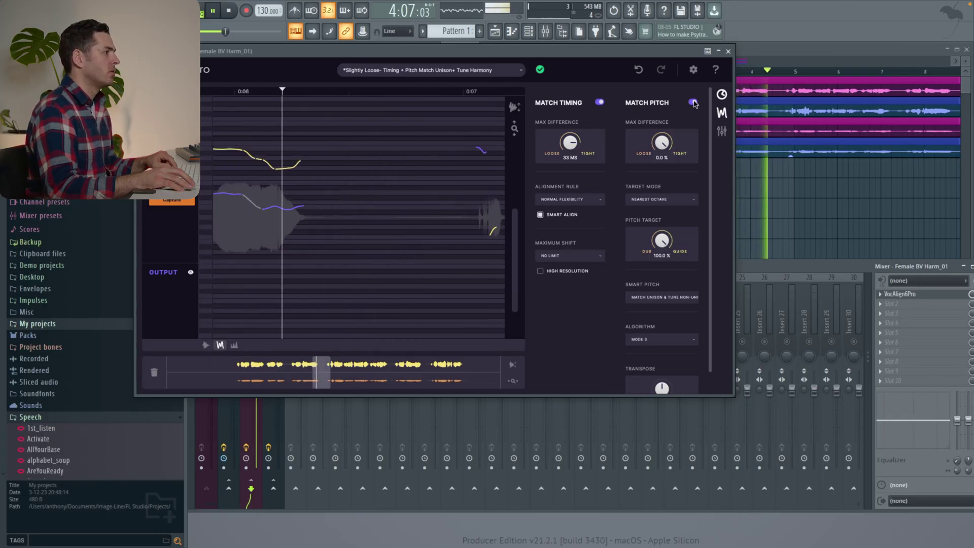
key(space)
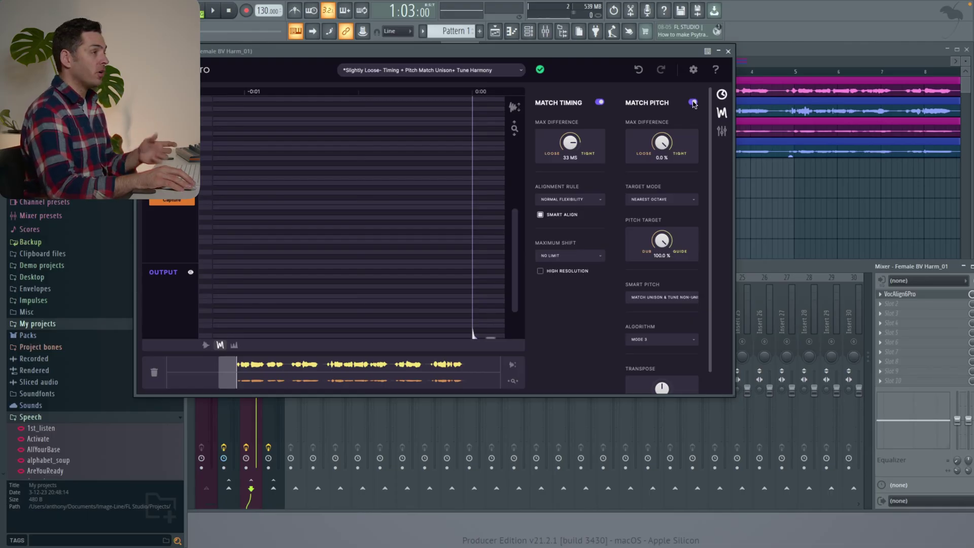
click(693, 103)
key(space)
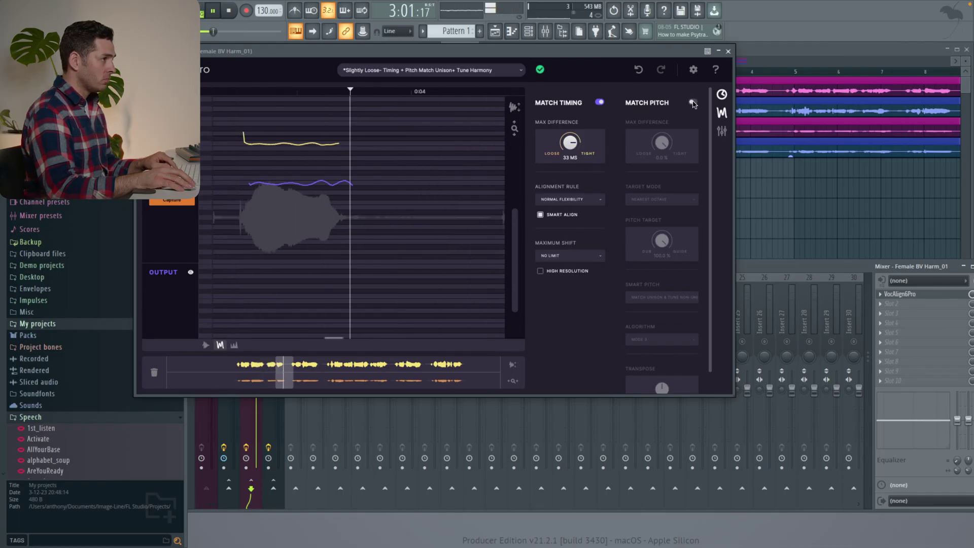
key(space)
click(693, 103)
key(space)
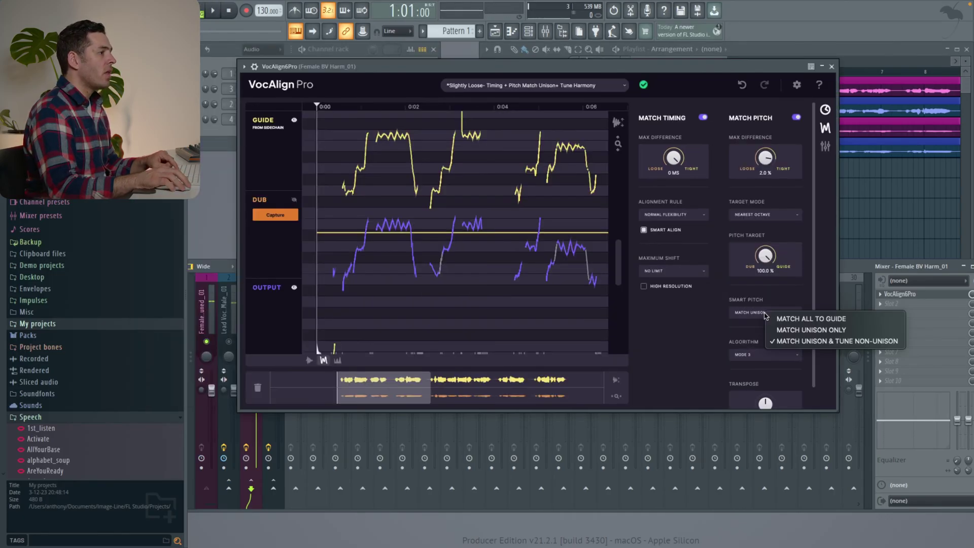
Set Smart Pitch to Match All to Guide and listen to the Female BV Harm vocal from the start.
click(791, 320)
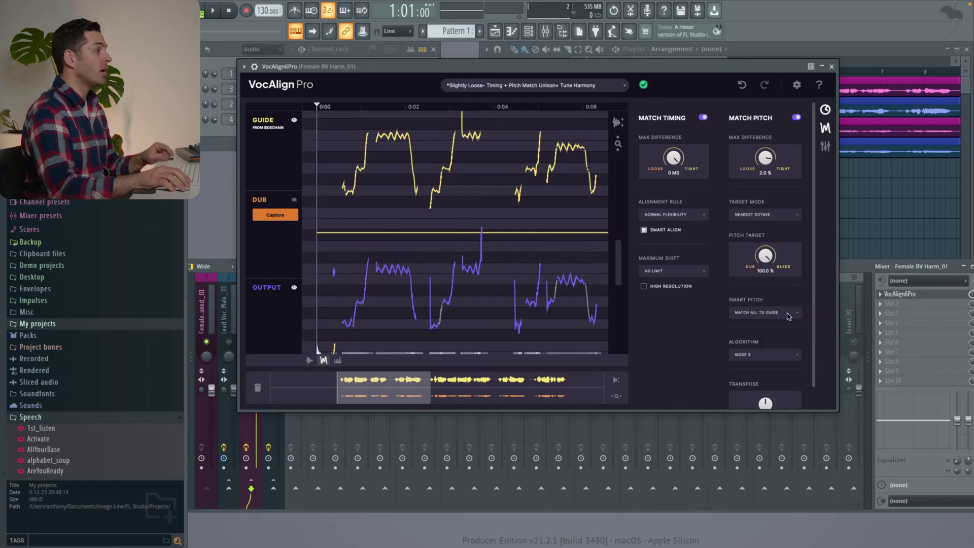
key(space)
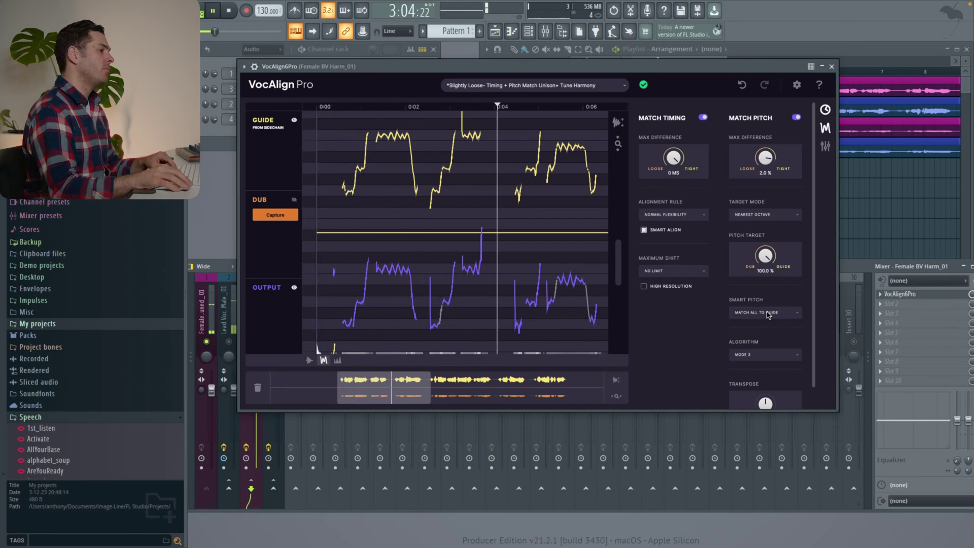
key(space)
Set Smart Pitch to Match Unison Only and listen to the Female BV Harm vocal from the start.
click(767, 315)
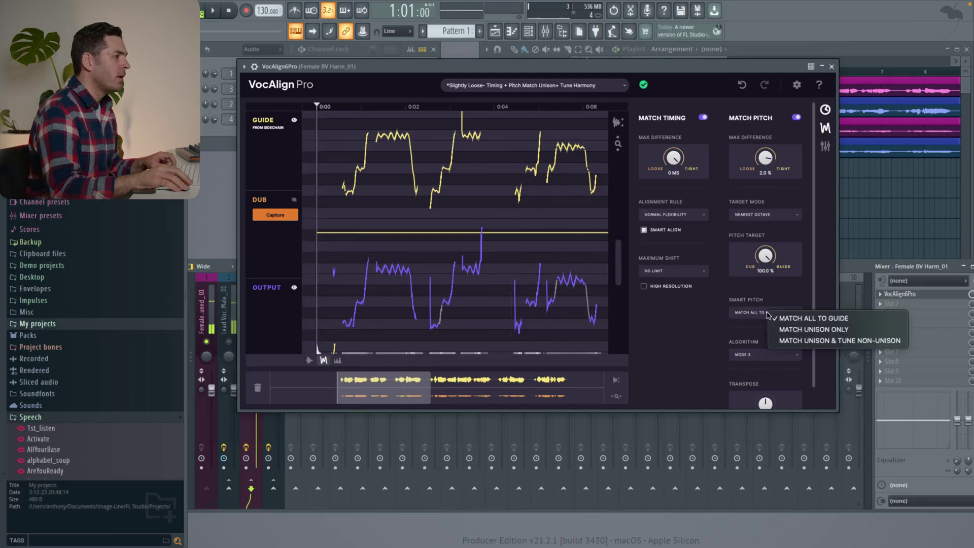
click(790, 330)
key(space)
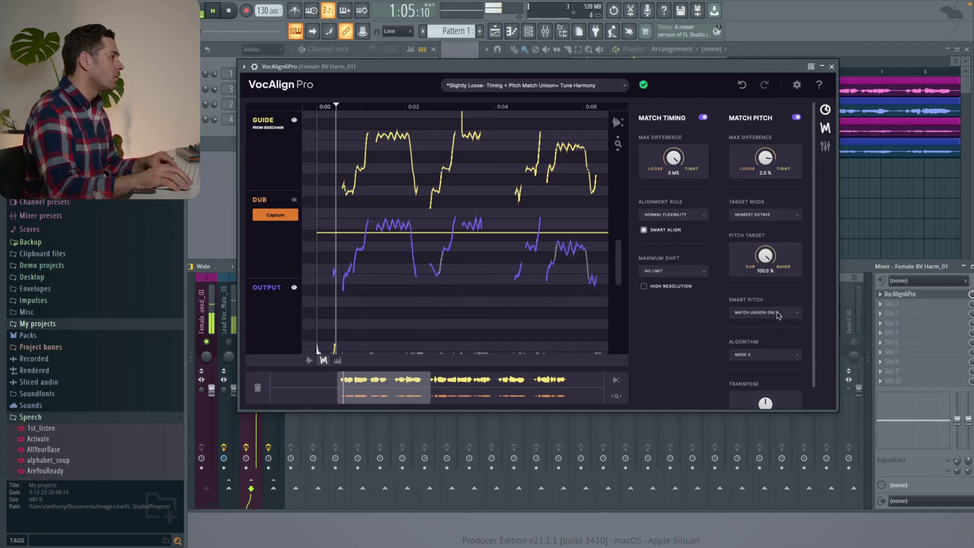
key(space)
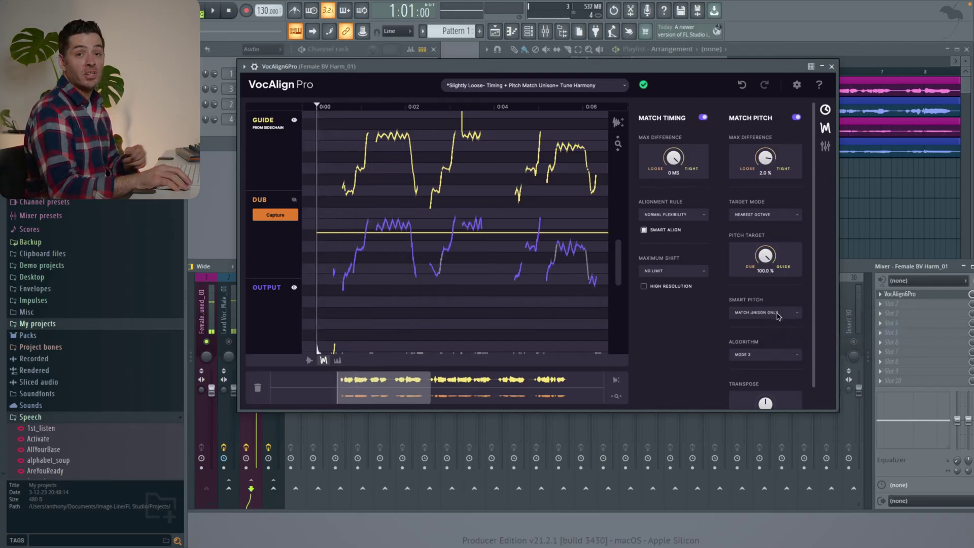
Set Smart Pitch to Match Unison & Tune Non-Unison and close the Female BV Harm track's VocAlign editor.
click(778, 315)
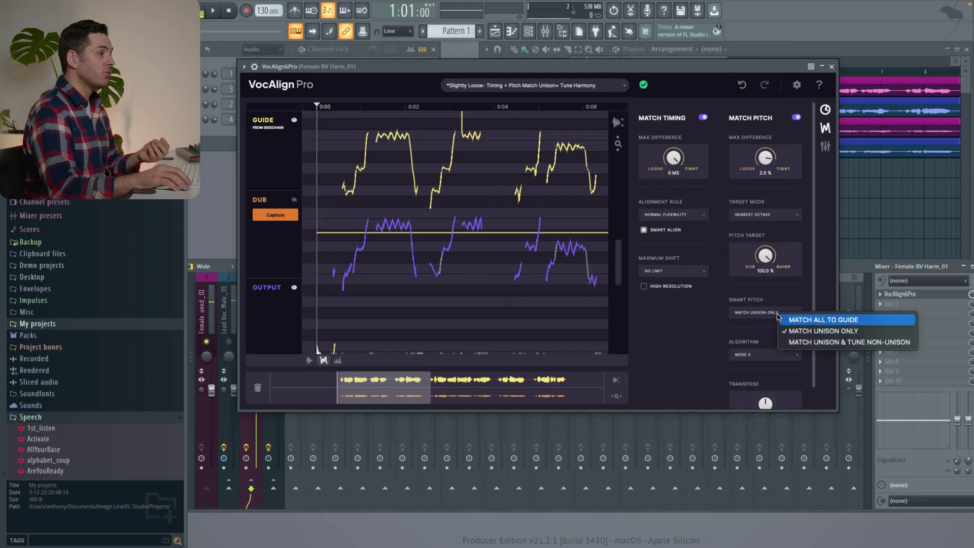
click(797, 342)
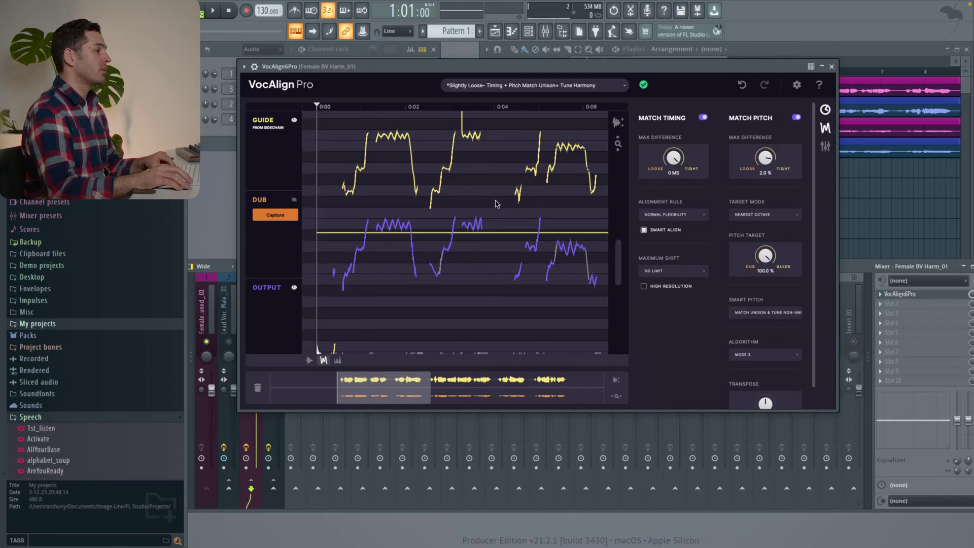
drag(755, 69, 737, 94)
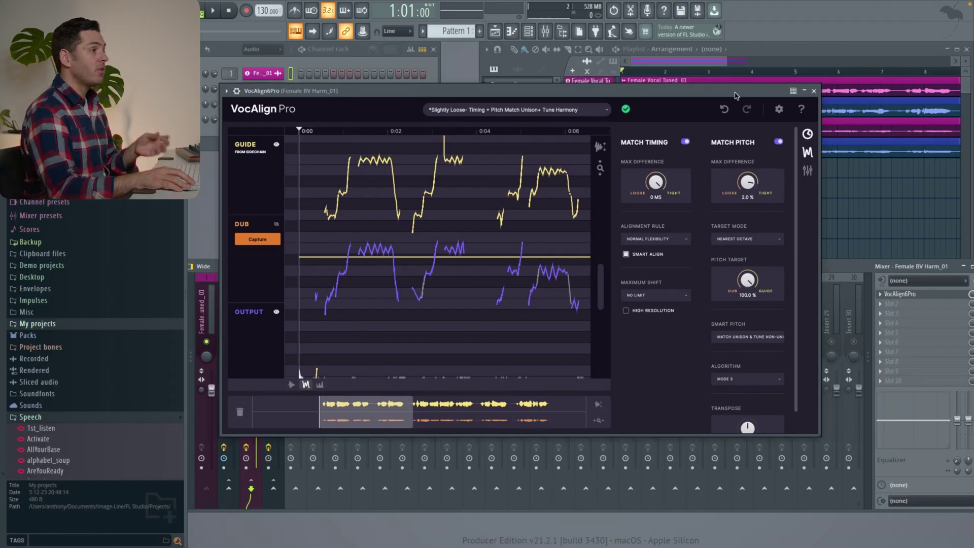
click(814, 90)
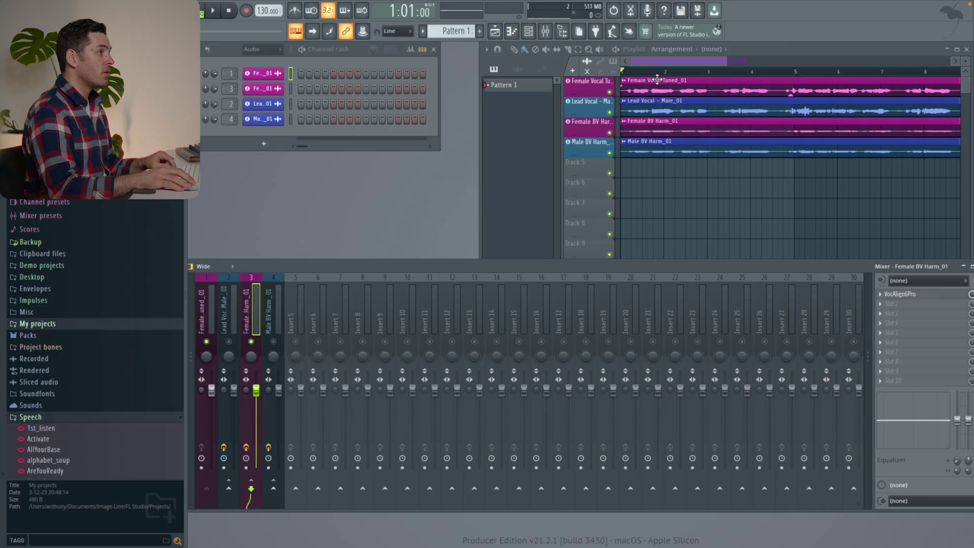
Select the Male BV Harm mixer track and listen to all four vocals together from the start of the song.
click(629, 75)
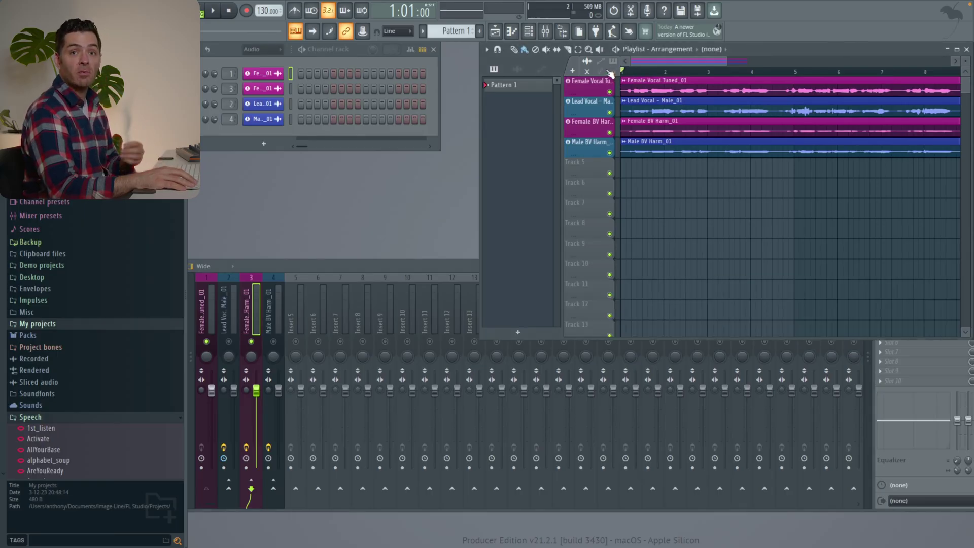
click(274, 310)
key(space)
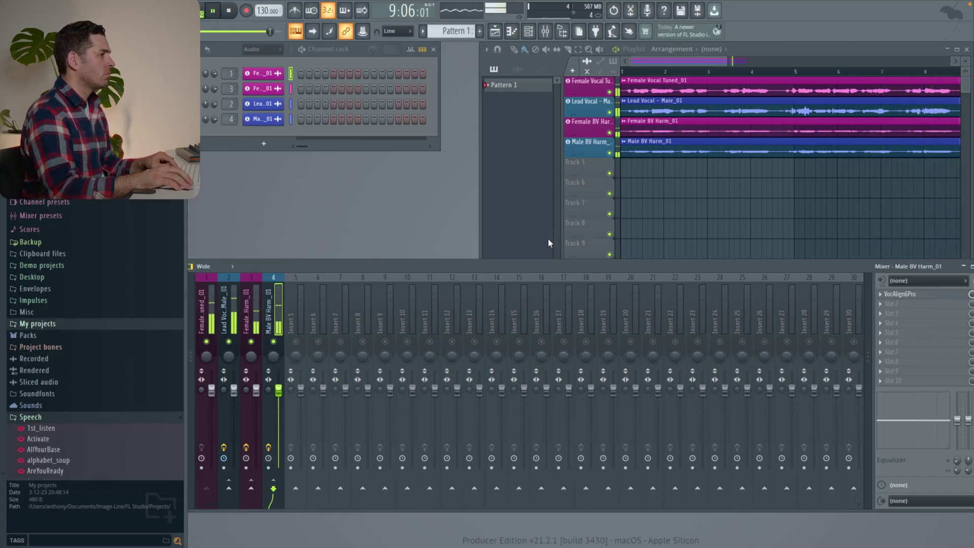
key(space)
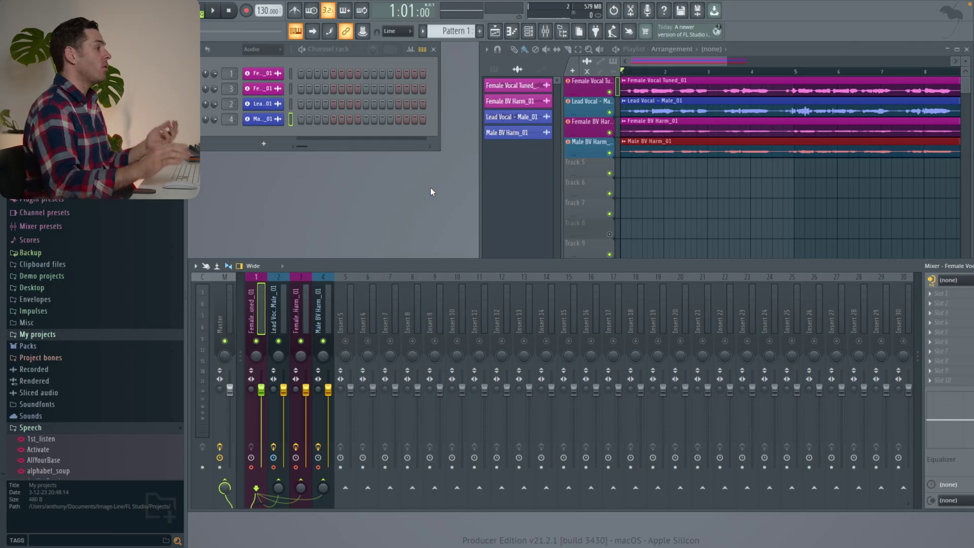
Render the four vocal mixer tracks to wave files in Full song mode.
click(324, 280)
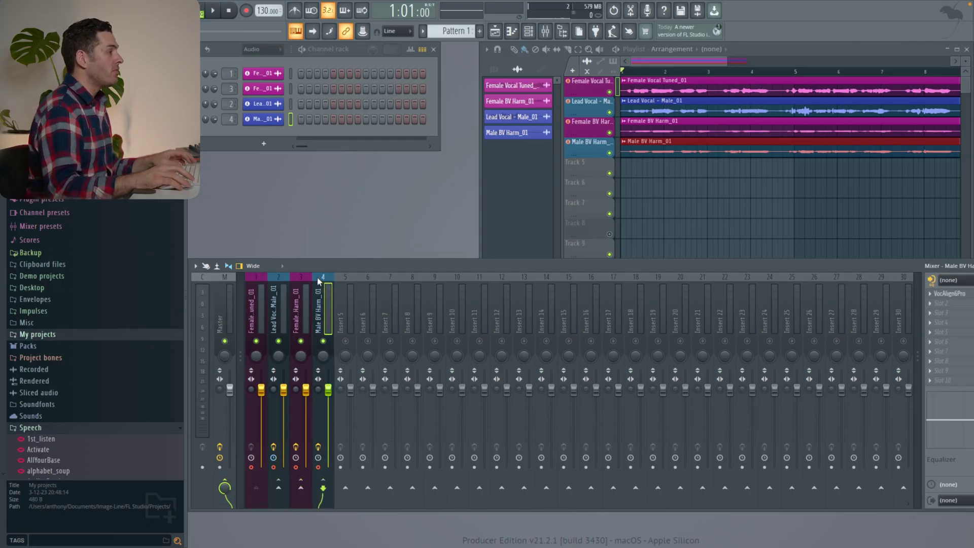
drag(326, 276, 256, 276)
click(197, 265)
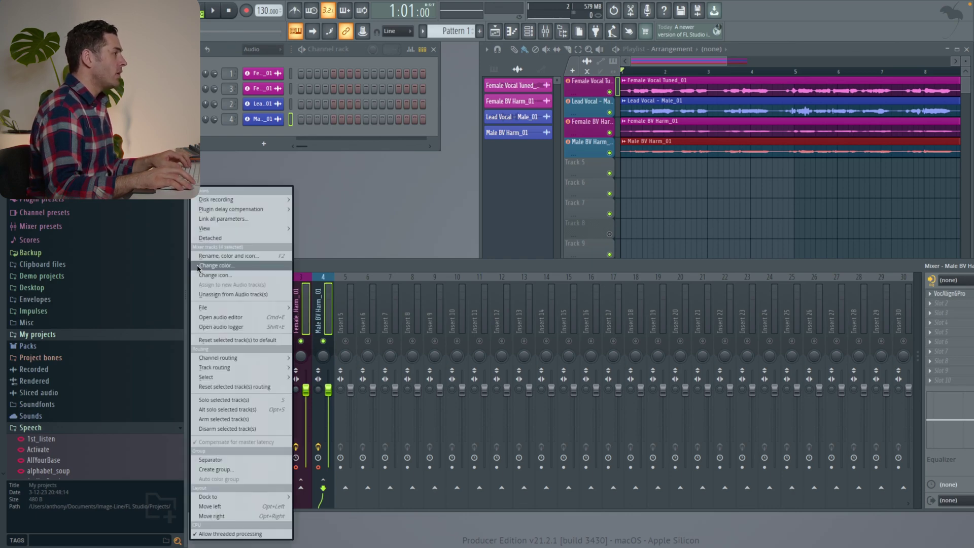
mouse_move(237, 199)
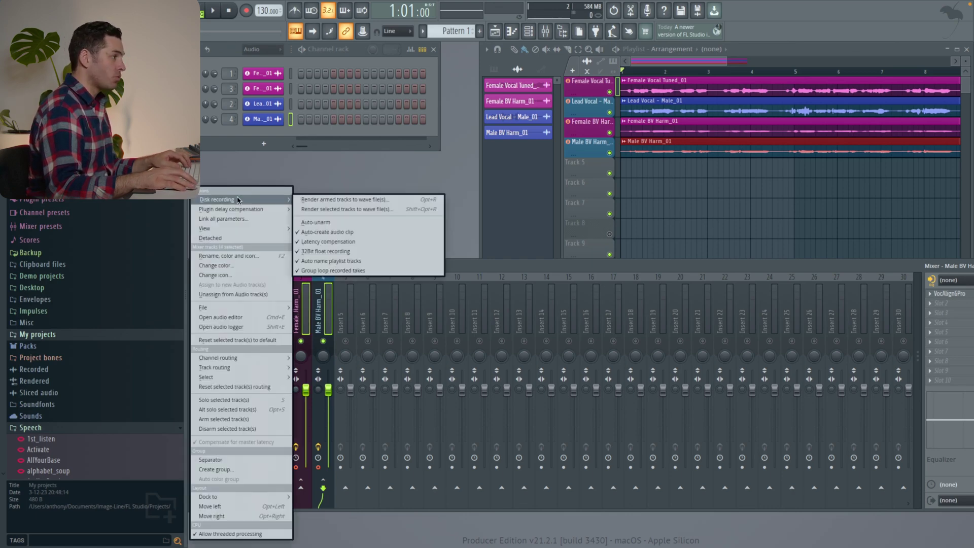
click(334, 209)
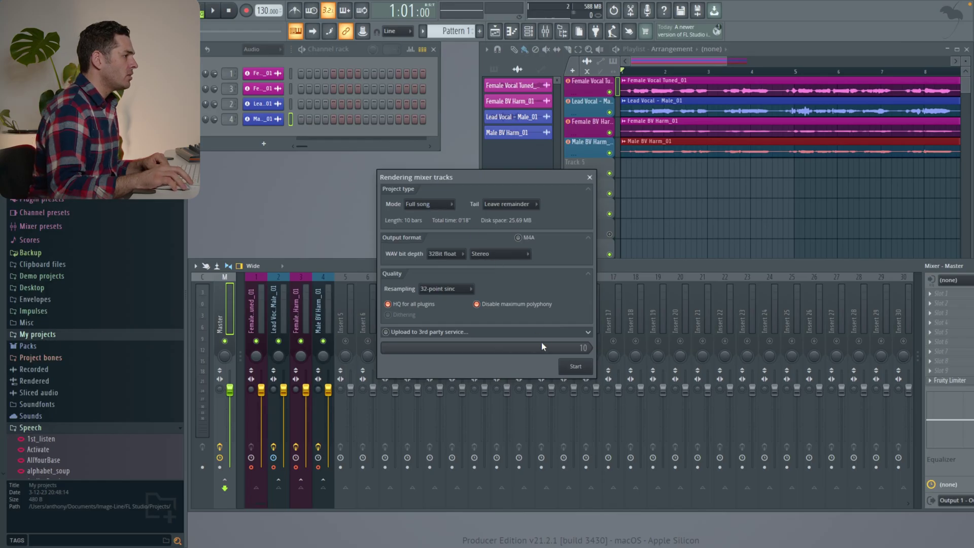
click(576, 367)
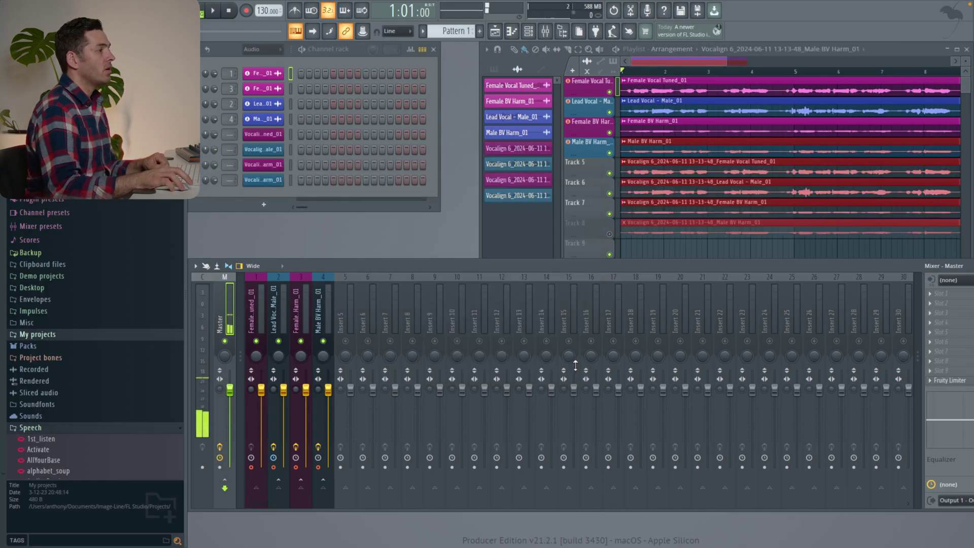